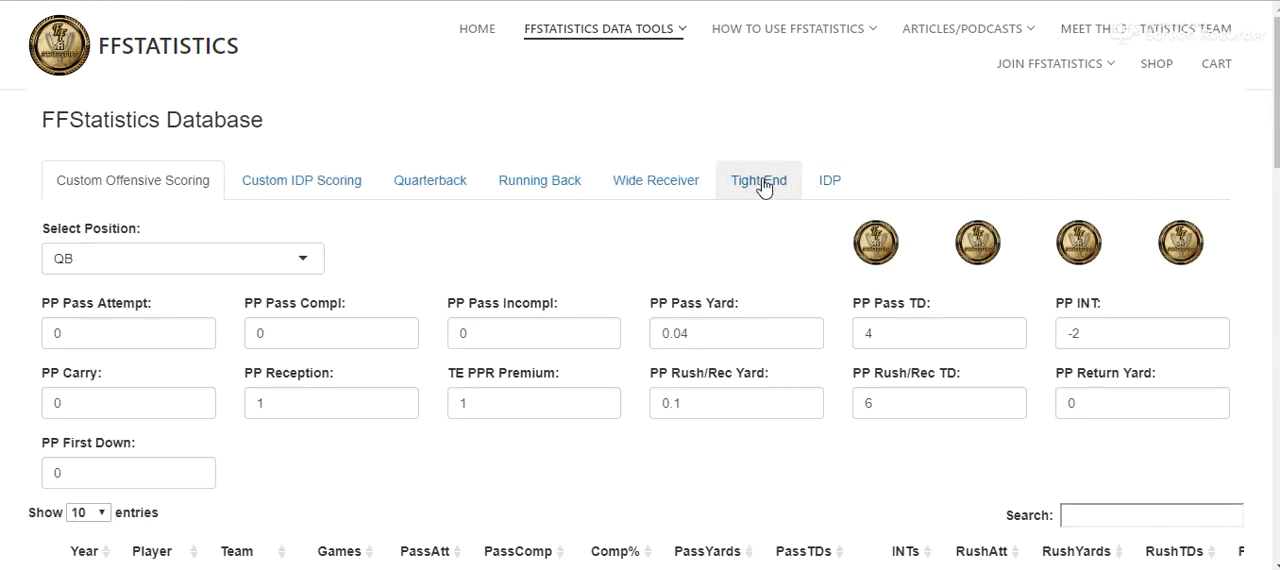
- Download the Tight End data from the FFStatistics Database and switch to the Excel worksheet
{"action": "left_click", "coordinate": [758, 181]}
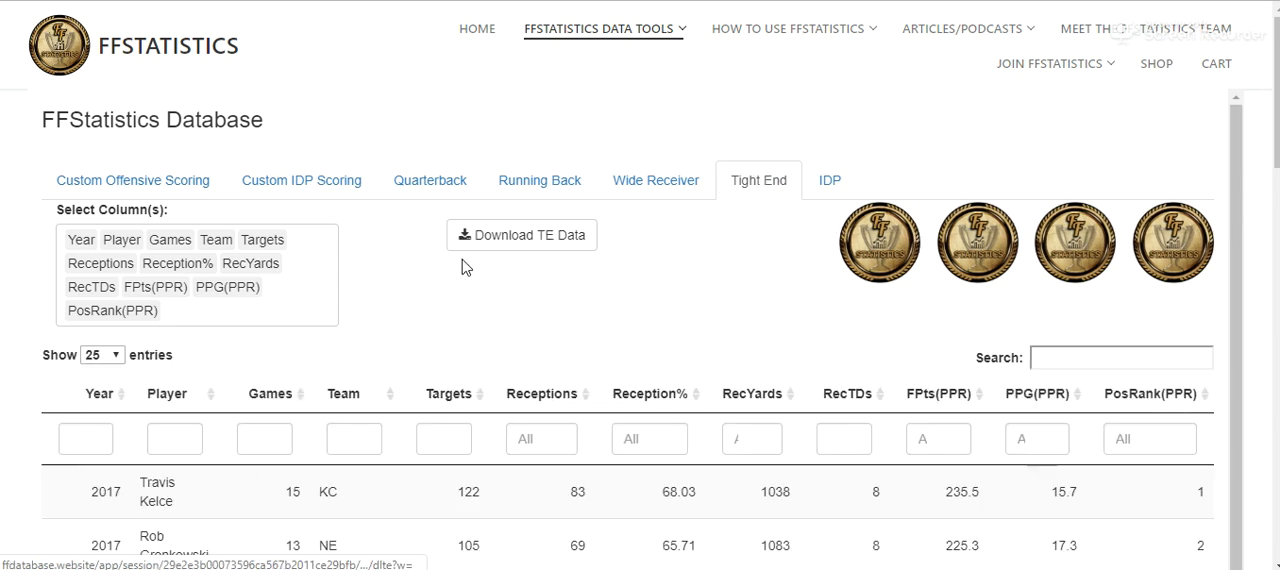
{"action": "left_click", "coordinate": [517, 243]}
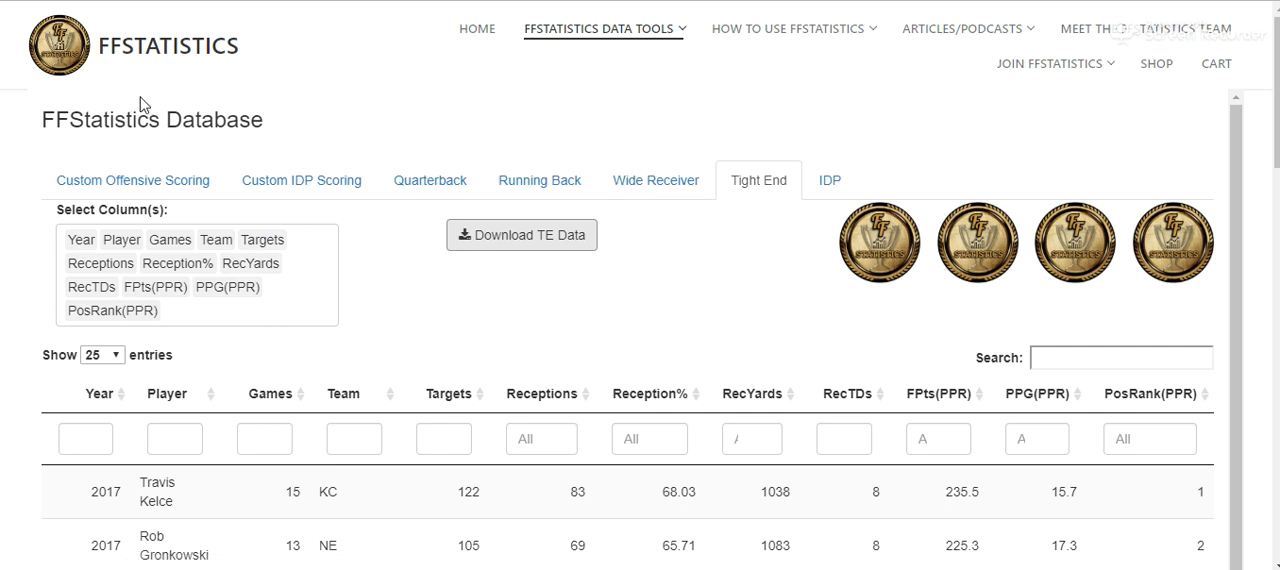
{"action": "left_click", "coordinate": [375, 540]}
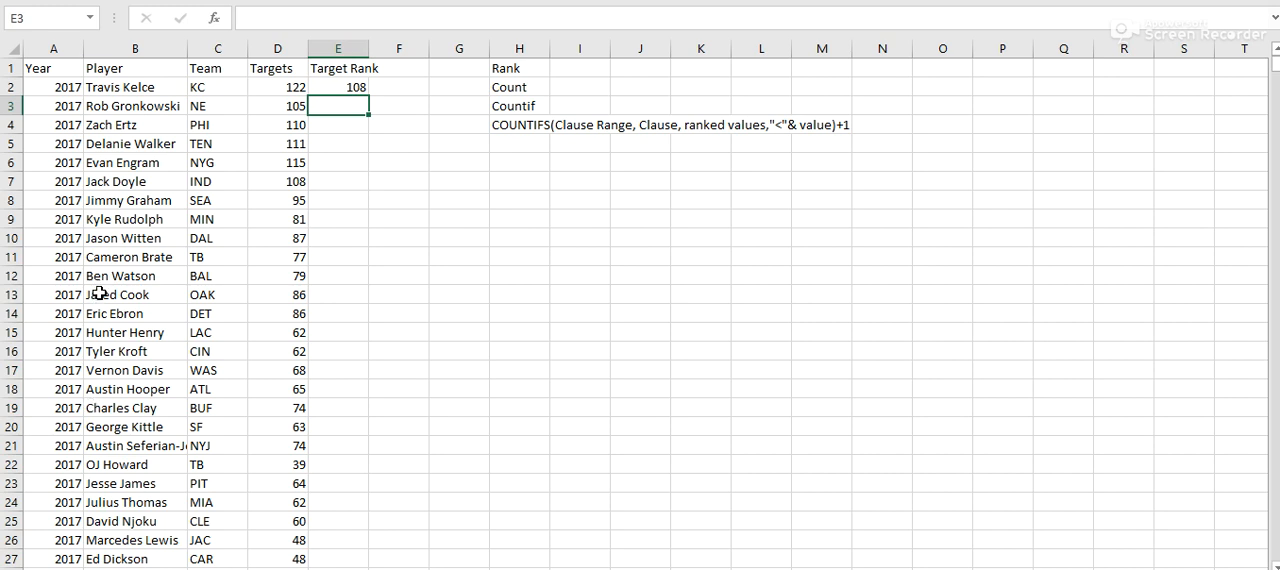
- Examine the tight end rows down to row 109, the Team and Targets columns, and the ranking function notes in column H
{"action": "scroll", "coordinate": [100, 300], "scroll_direction": "down", "scroll_amount": 20}
{"action": "scroll", "coordinate": [107, 312], "scroll_direction": "down", "scroll_amount": 15}
{"action": "scroll", "coordinate": [108, 318], "scroll_direction": "up", "scroll_amount": 6}
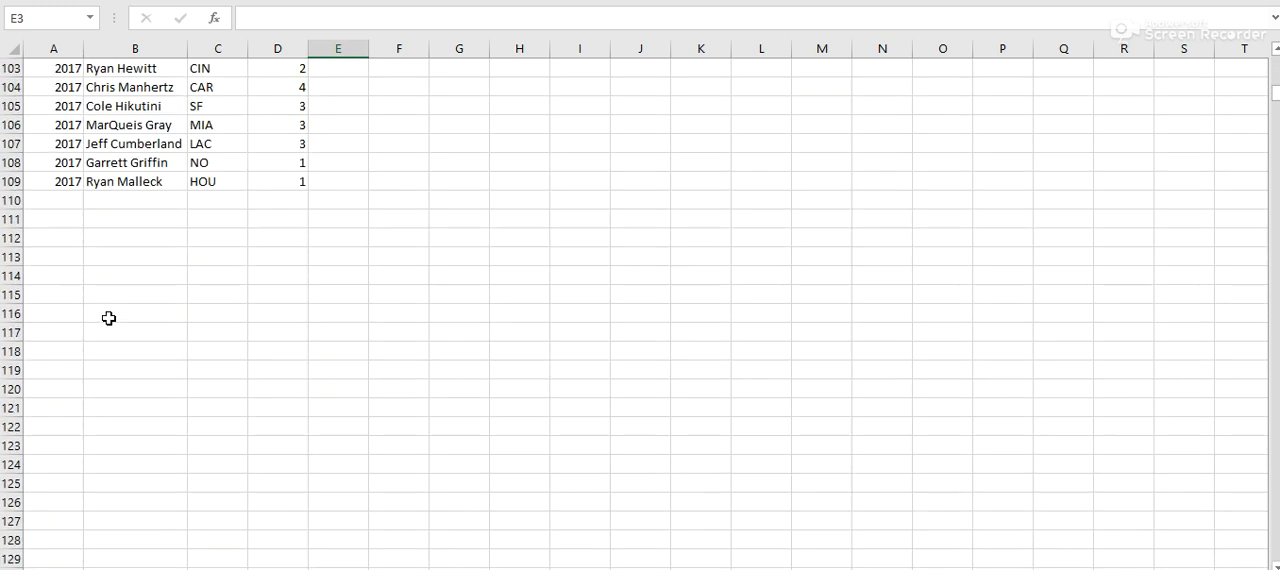
{"action": "left_click", "coordinate": [65, 181]}
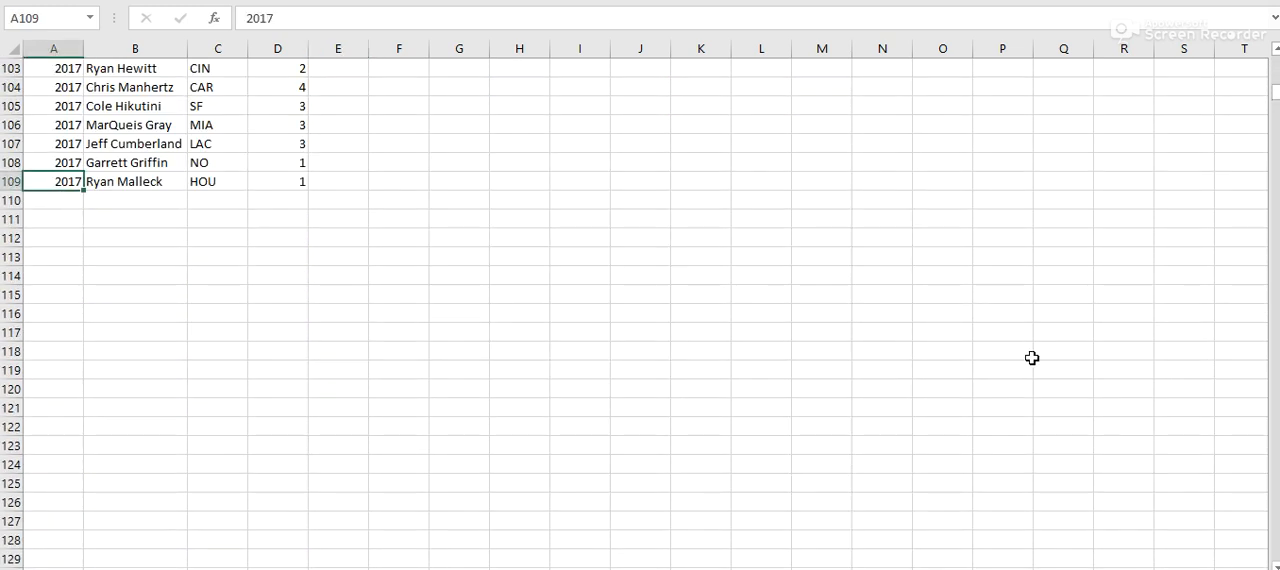
{"action": "left_click_drag", "start_coordinate": [1274, 92], "coordinate": [1274, 60]}
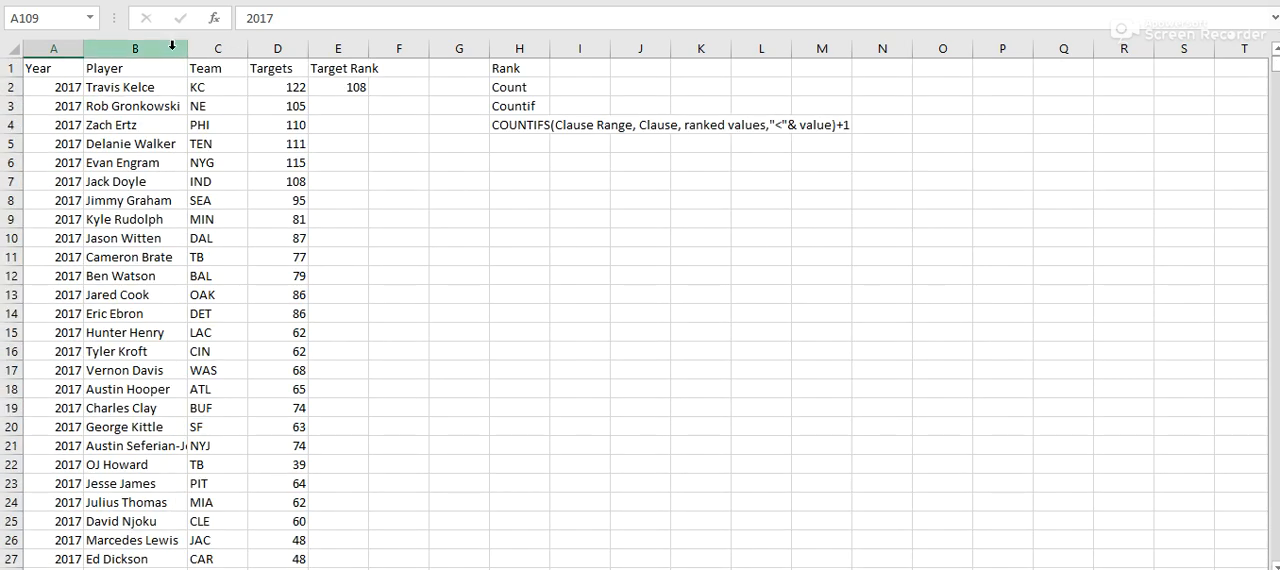
{"action": "left_click", "coordinate": [214, 52]}
{"action": "left_click", "coordinate": [268, 50]}
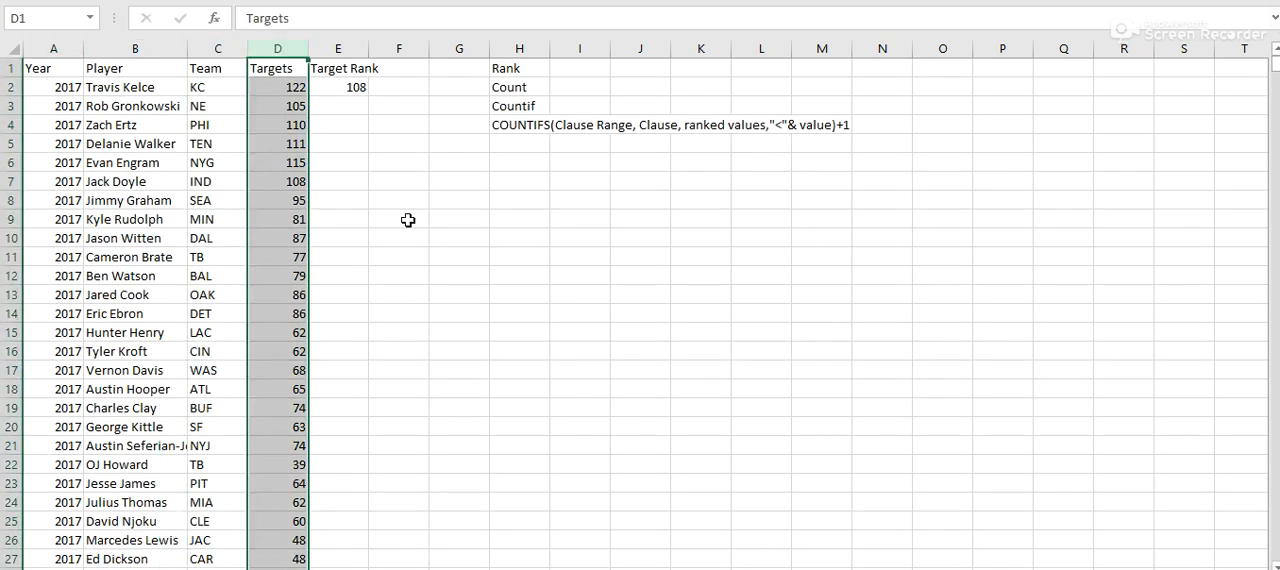
{"action": "left_click", "coordinate": [327, 96]}
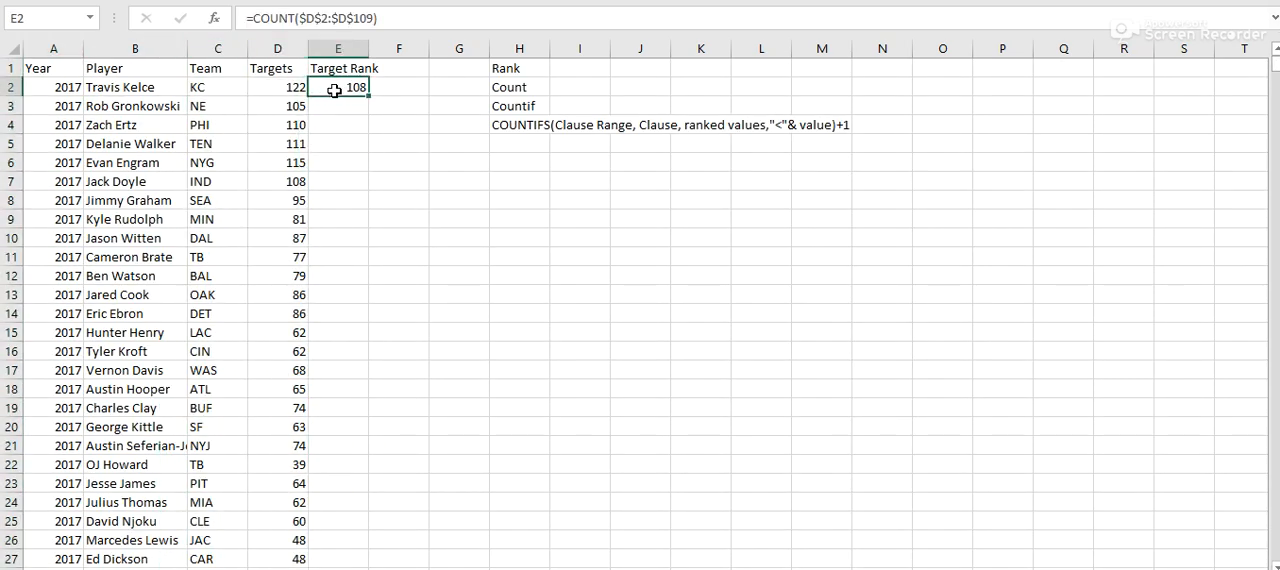
{"action": "left_click", "coordinate": [464, 74]}
{"action": "left_click", "coordinate": [465, 90]}
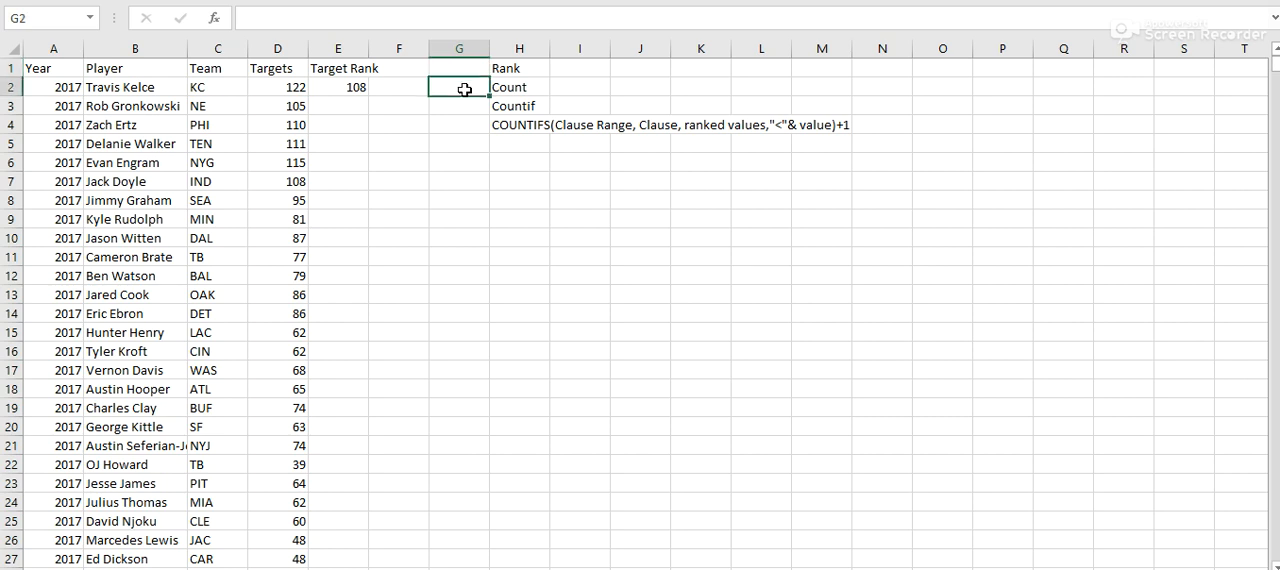
{"action": "left_click", "coordinate": [466, 106]}
{"action": "left_click", "coordinate": [465, 125]}
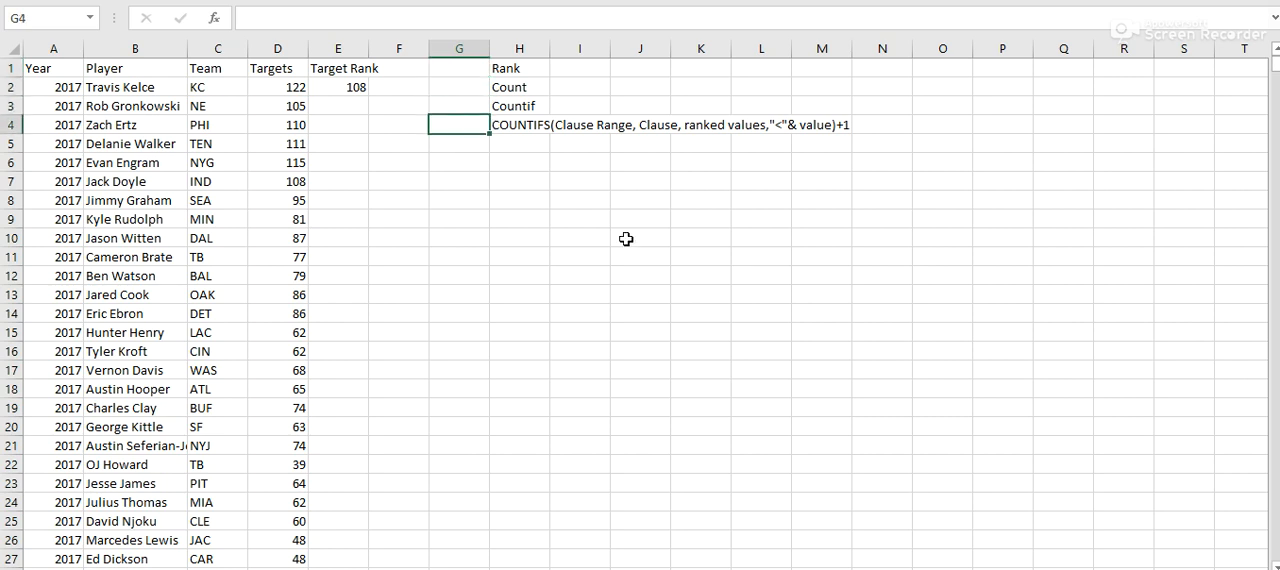
- Replace the formula in E2 with a RANK function that takes D2:D109 as its first argument
{"action": "left_click", "coordinate": [326, 88]}
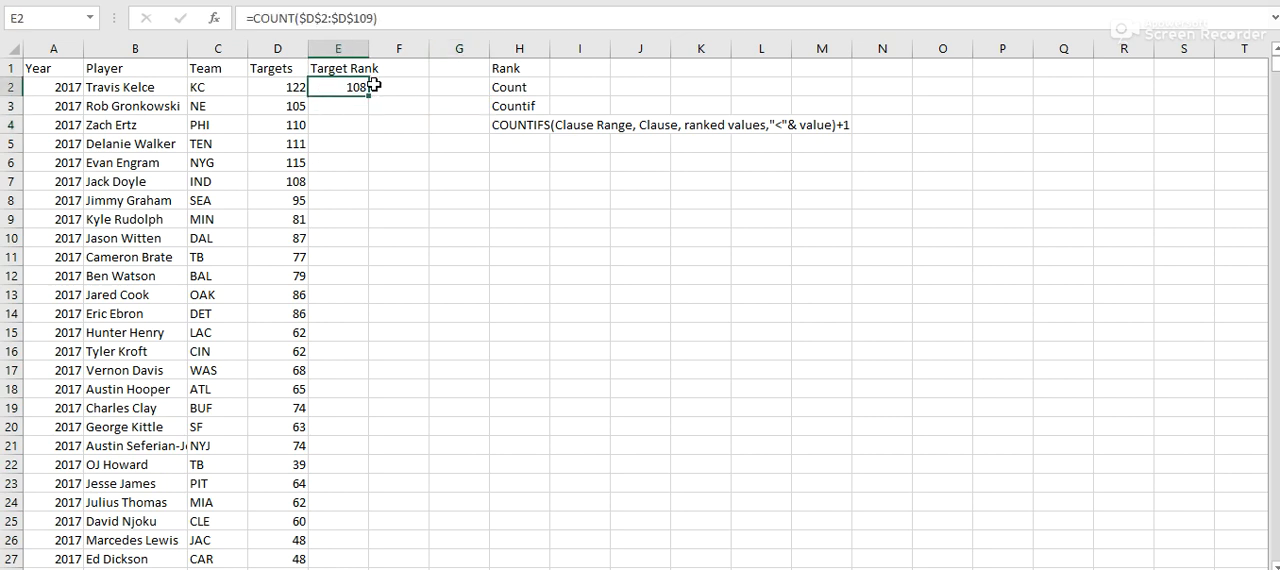
{"action": "left_click_drag", "start_coordinate": [257, 18], "coordinate": [761, 31]}
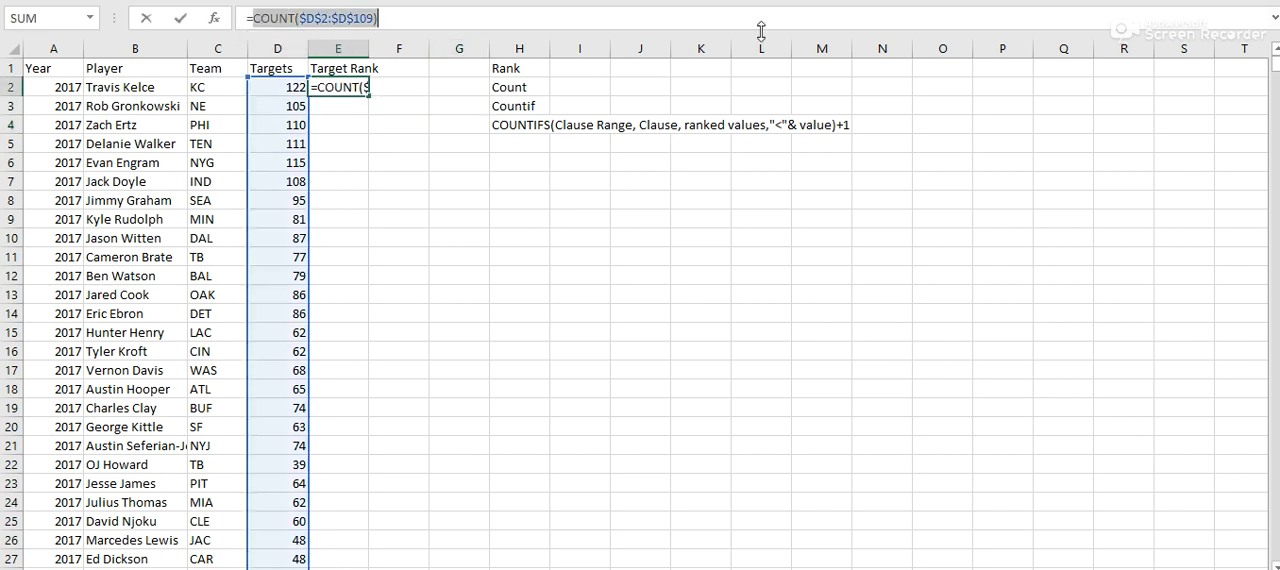
{"action": "type", "text": "rnak"}
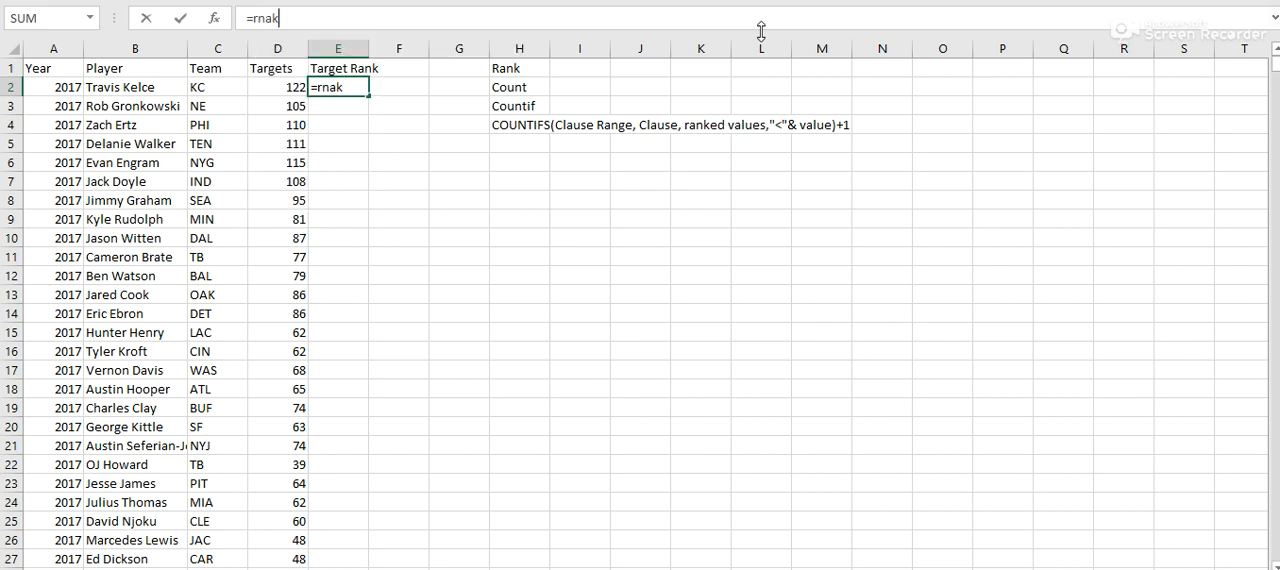
{"action": "key", "text": "BackSpace"}
{"action": "key", "text": "BackSpace"}
{"action": "type", "text": "ank"}
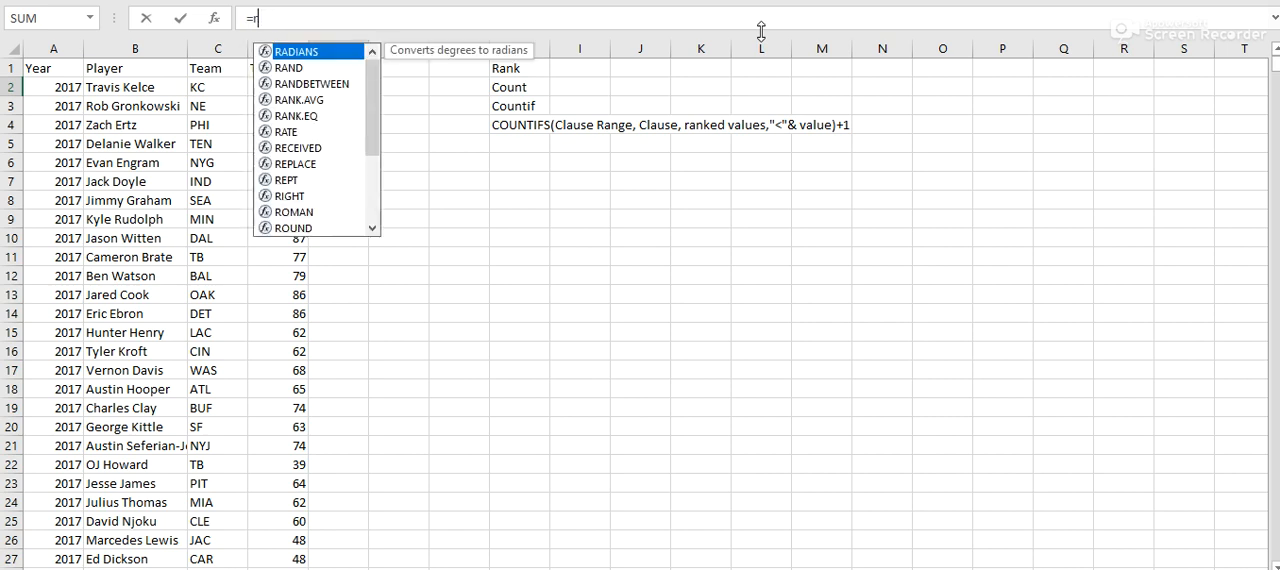
{"action": "type", "text": "("}
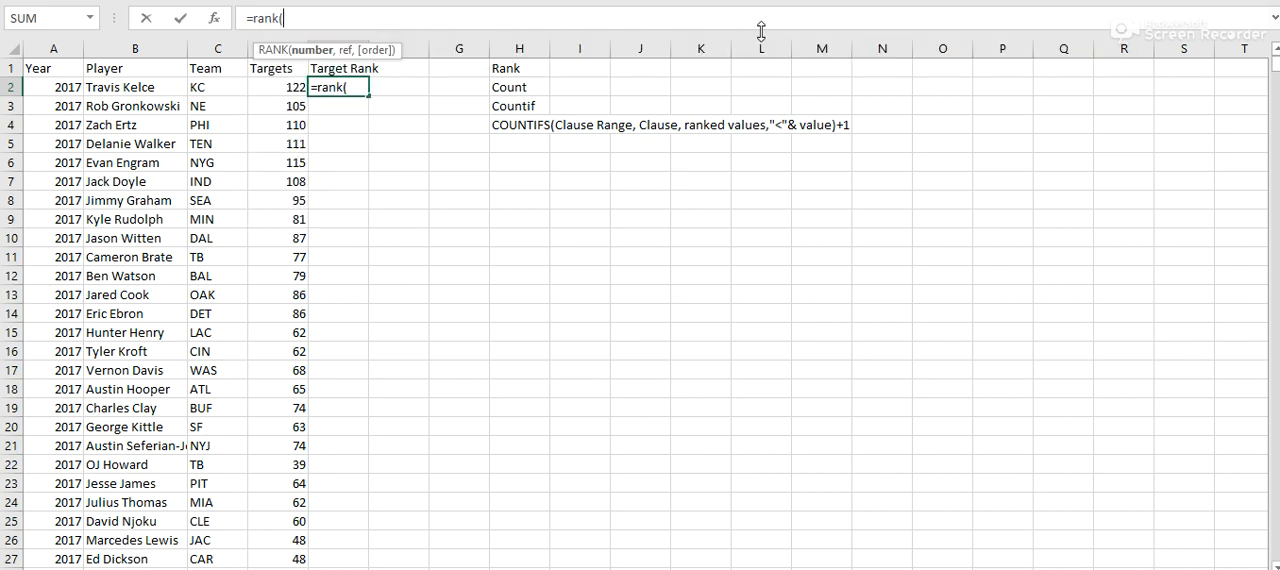
{"action": "left_click", "coordinate": [287, 87]}
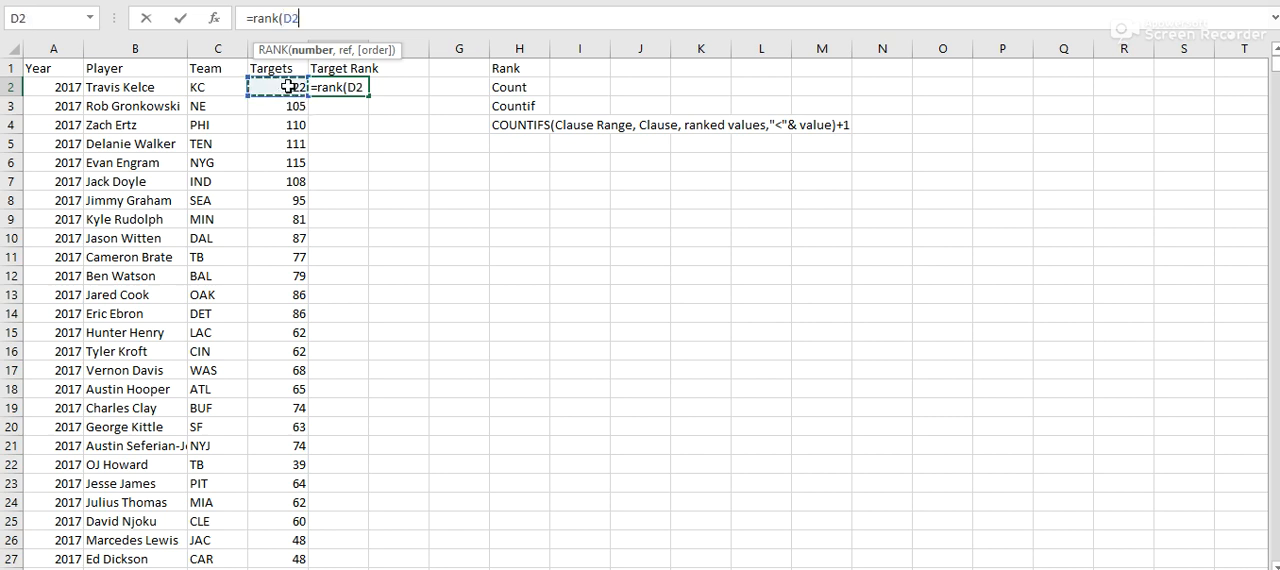
{"action": "key", "text": "ctrl+shift+Down"}
{"action": "type", "text": ","}
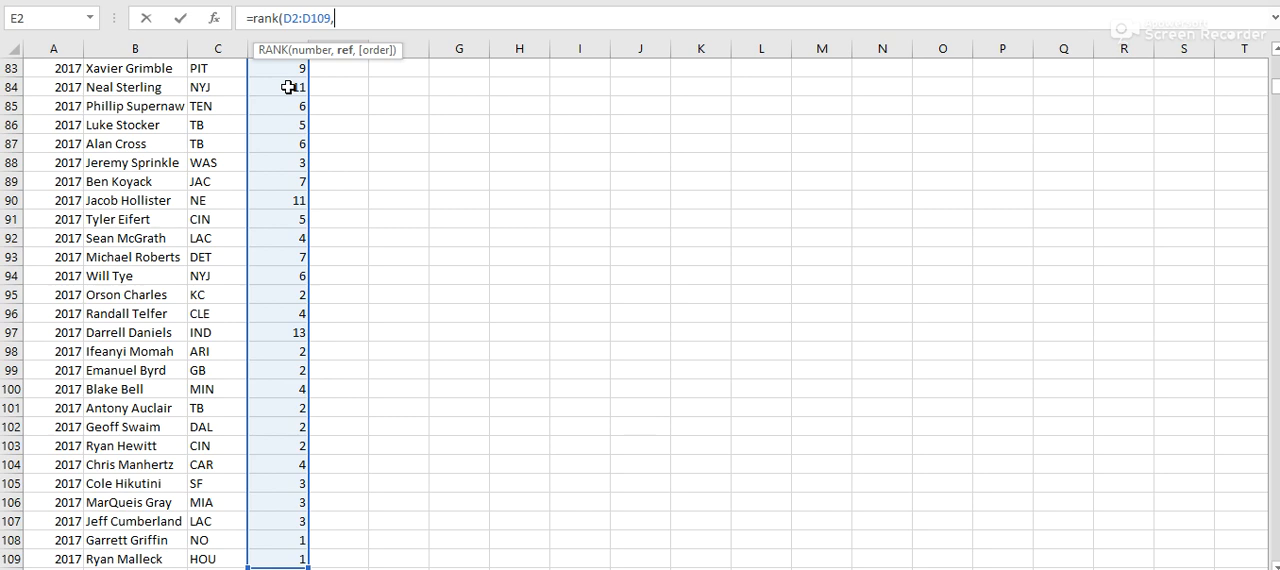
- Complete E2 as =RANK($D$2:$D$109,D2) with an absolute range and fill it down the Target Rank column
{"action": "key", "text": "BackSpace"}
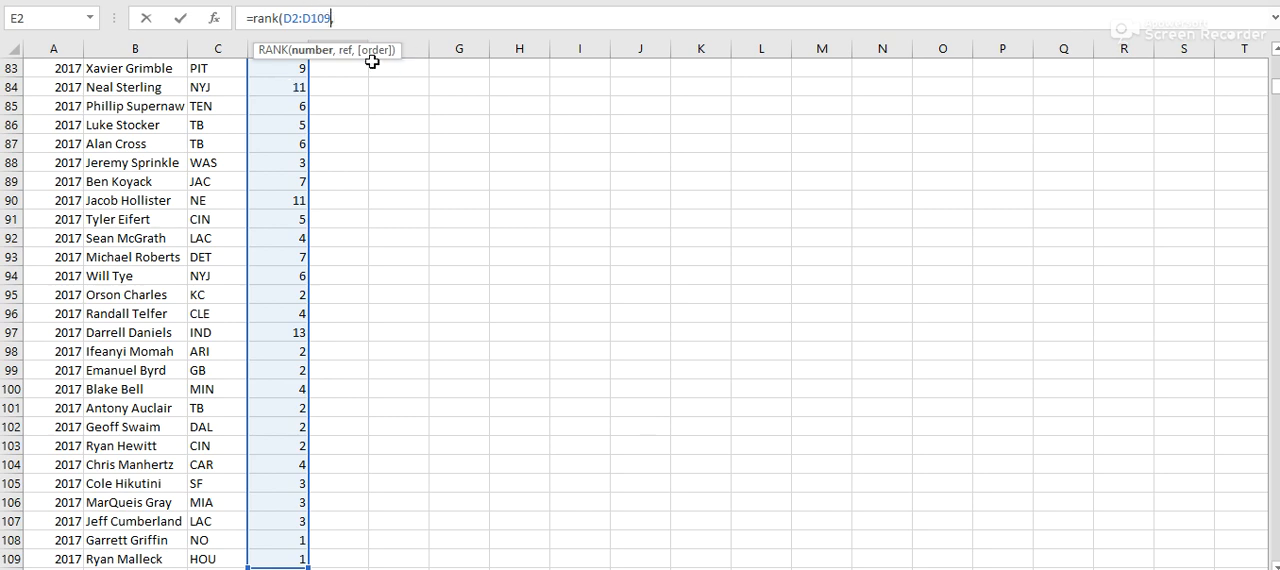
{"action": "key", "text": "F4"}
{"action": "left_click", "coordinate": [300, 19]}
{"action": "key", "text": "F4"}
{"action": "left_click", "coordinate": [367, 18]}
{"action": "left_click", "coordinate": [273, 87]}
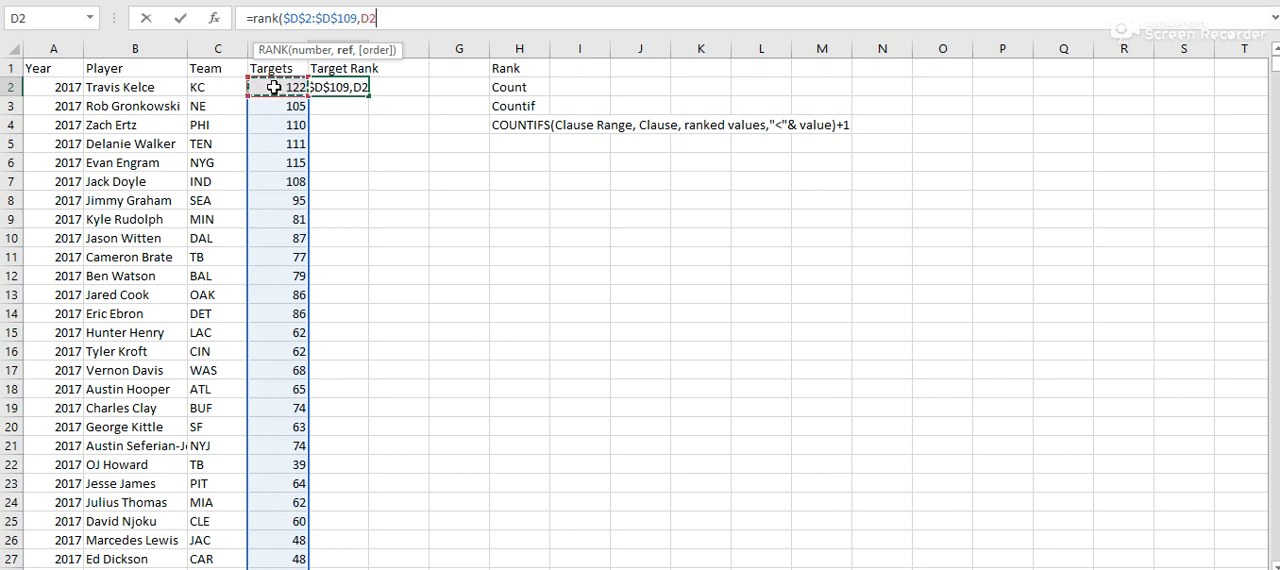
{"action": "key", "text": "Return"}
{"action": "left_click", "coordinate": [345, 90]}
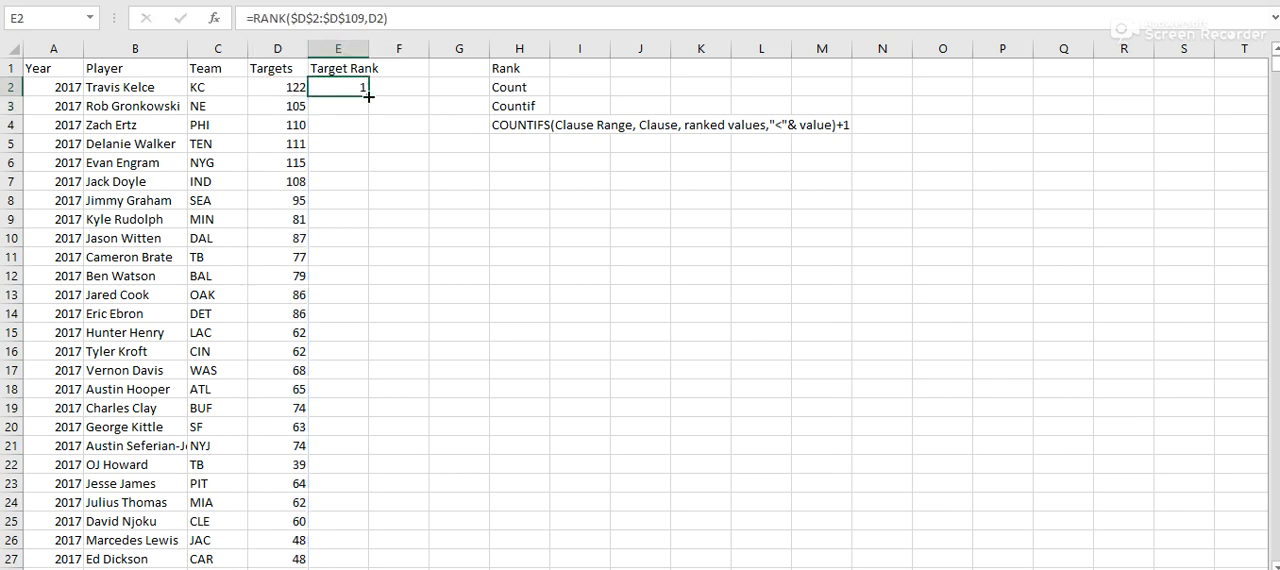
{"action": "double_click", "coordinate": [368, 96]}
- Rewrite the E2 formula as =RANK(D2,$D$2:$D$109) and fill it down the Target Rank column
{"action": "left_click", "coordinate": [341, 92]}
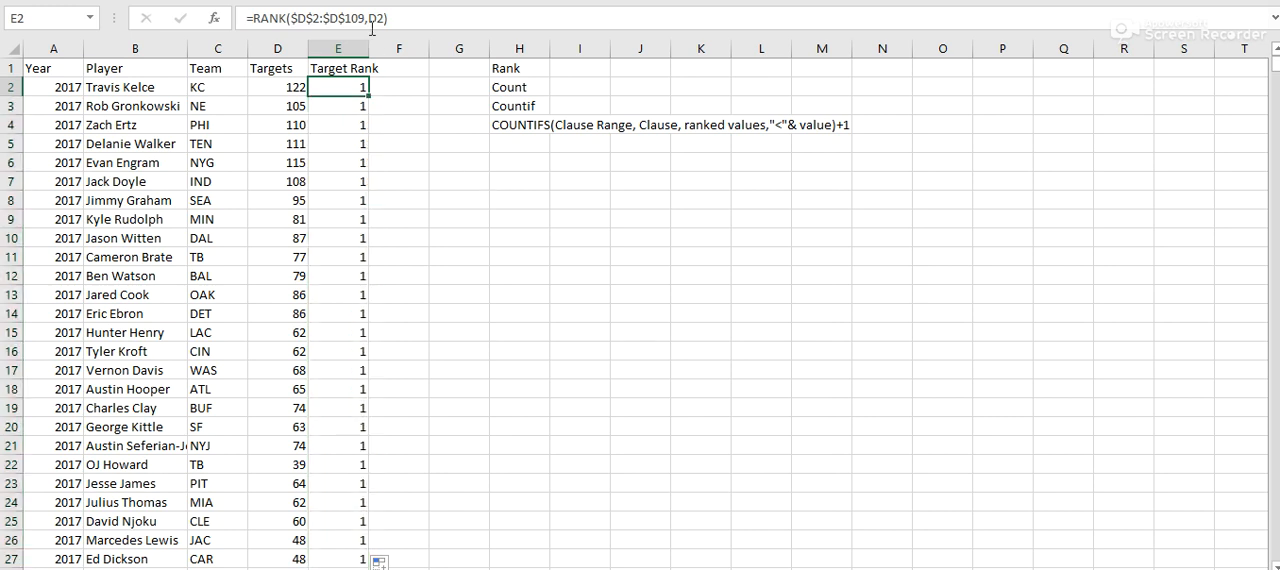
{"action": "left_click_drag", "start_coordinate": [366, 18], "coordinate": [291, 18]}
{"action": "key", "text": "BackSpace"}
{"action": "type", "text": ","}
{"action": "left_click", "coordinate": [277, 92]}
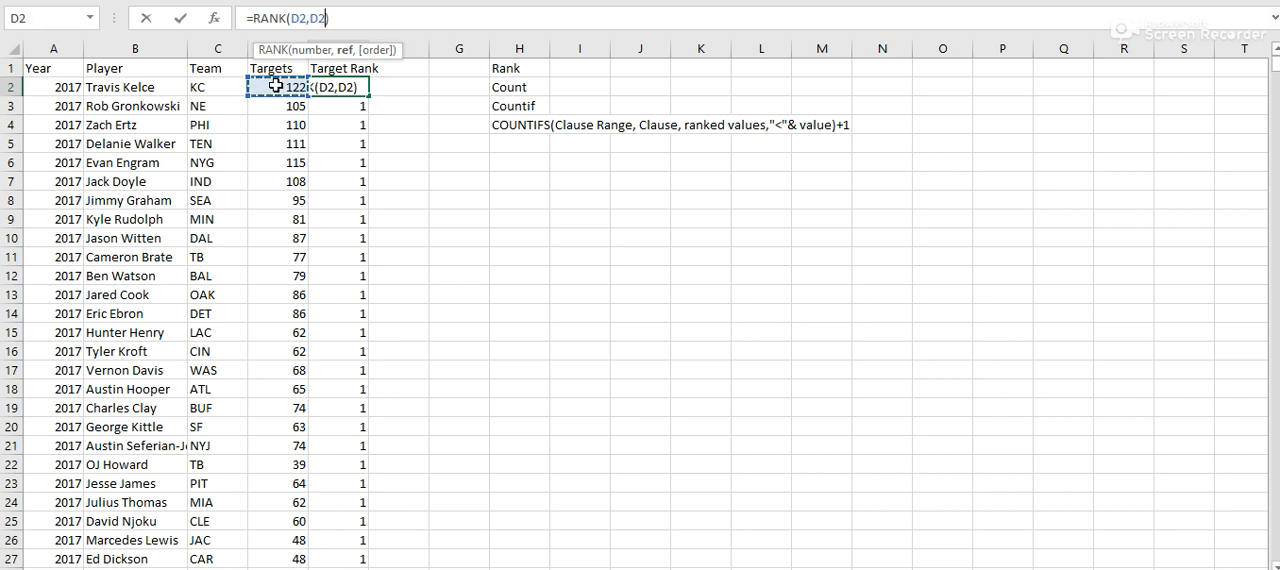
{"action": "key", "text": "ctrl+shift+Down"}
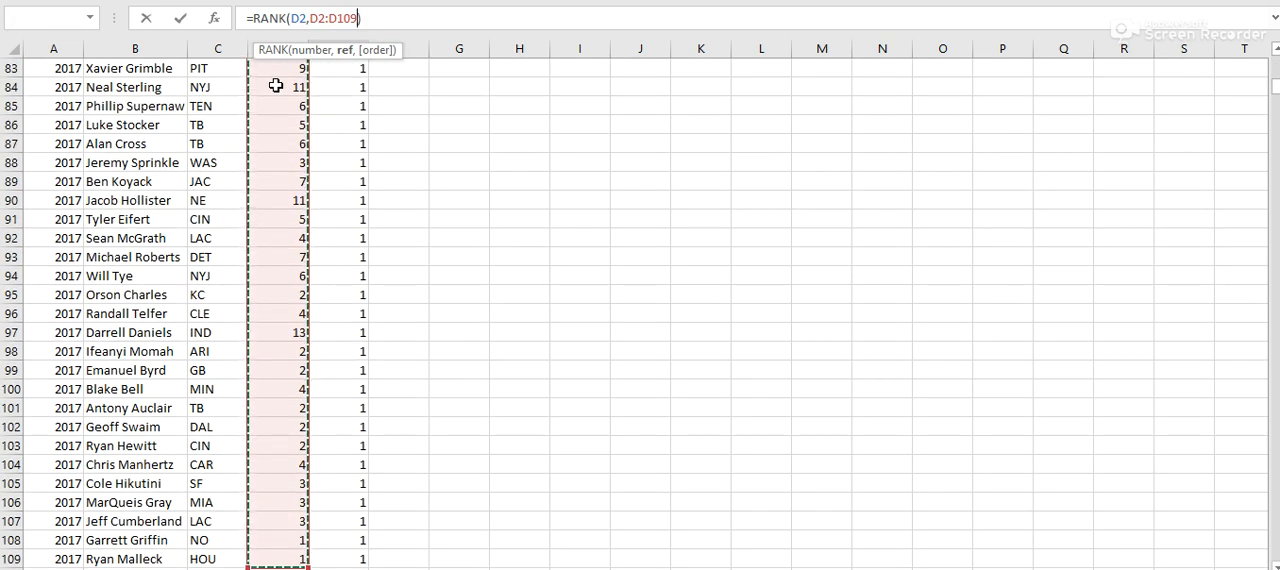
{"action": "key", "text": "F4"}
{"action": "key", "text": "Return"}
{"action": "left_click", "coordinate": [337, 88]}
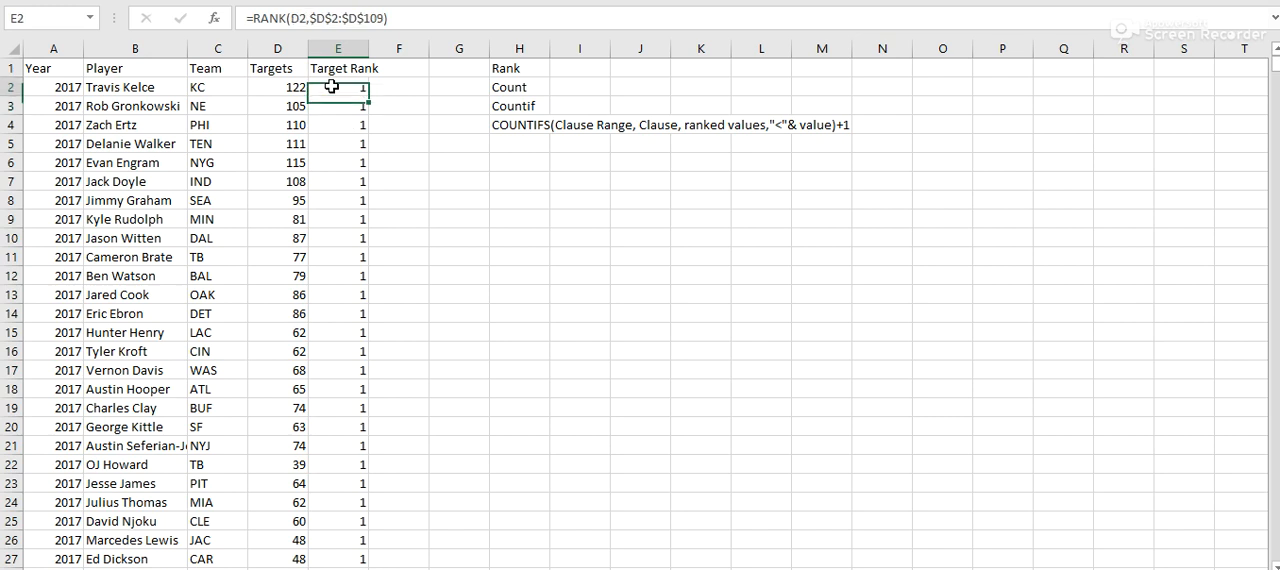
{"action": "double_click", "coordinate": [369, 94]}
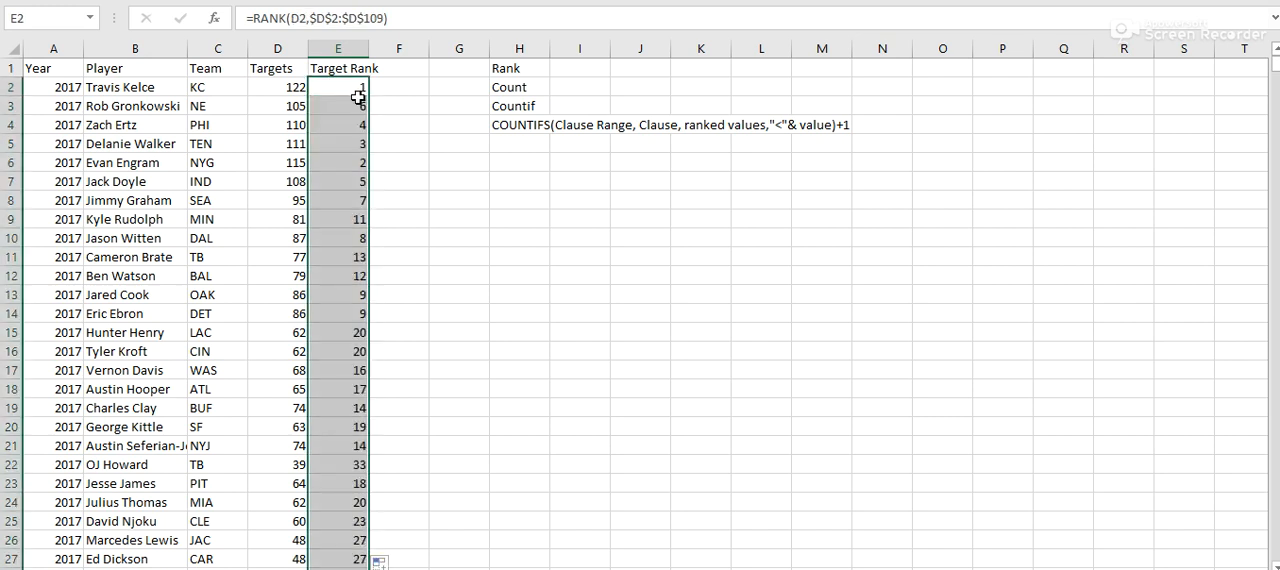
- Check the ranks in the Target Rank column against each player's targets and team
{"action": "left_click_drag", "start_coordinate": [516, 188], "coordinate": [517, 195]}
{"action": "scroll", "coordinate": [300, 270], "scroll_direction": "down", "scroll_amount": 16}
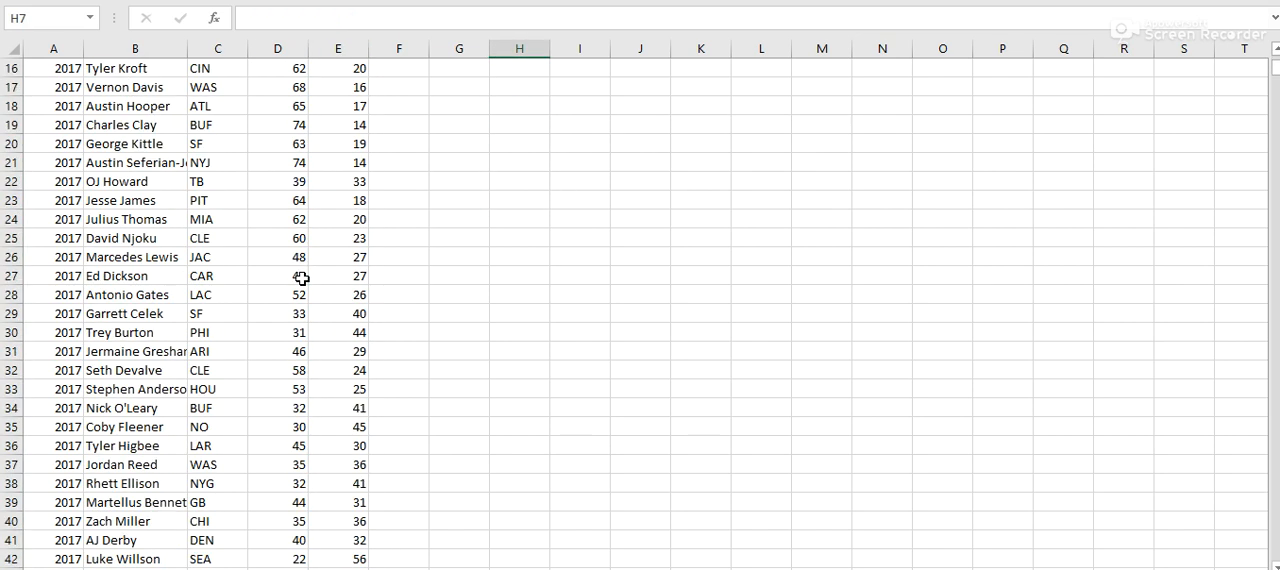
{"action": "scroll", "coordinate": [303, 274], "scroll_direction": "down", "scroll_amount": 12}
{"action": "scroll", "coordinate": [303, 274], "scroll_direction": "up", "scroll_amount": 20}
{"action": "left_click", "coordinate": [360, 91]}
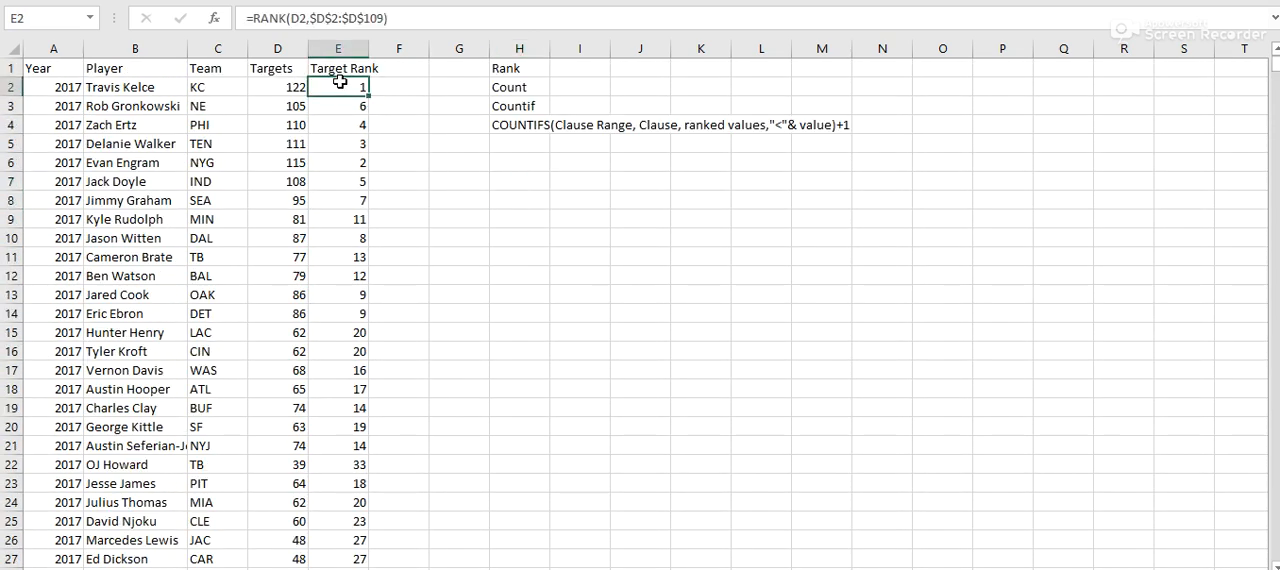
{"action": "left_click", "coordinate": [227, 87]}
{"action": "left_click", "coordinate": [328, 87]}
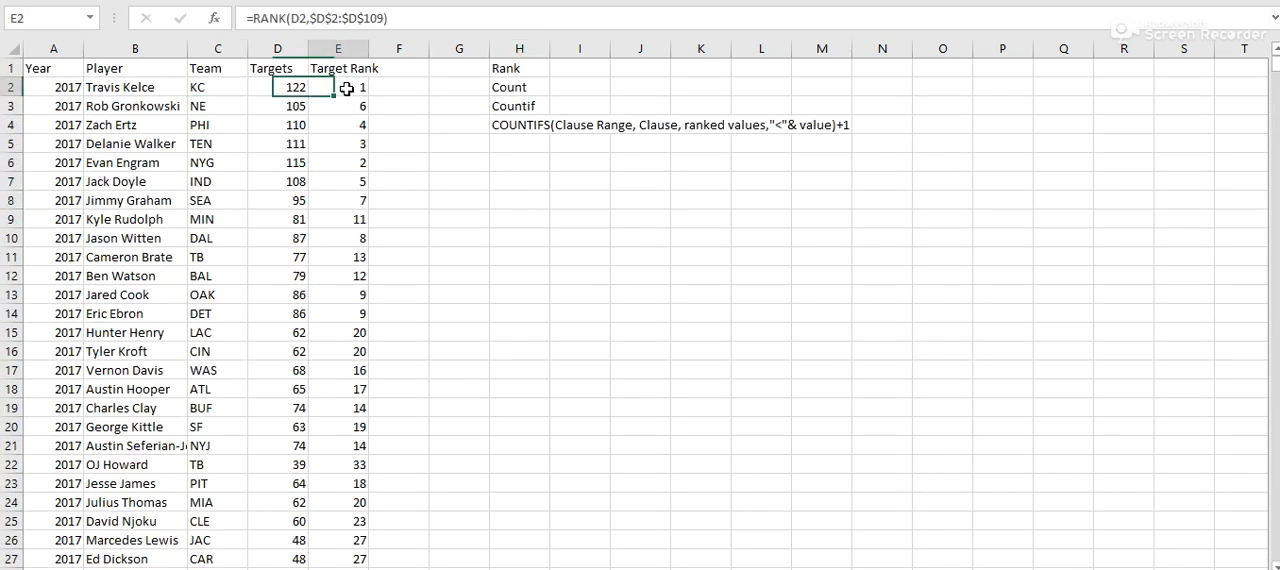
{"action": "left_click", "coordinate": [214, 91]}
{"action": "left_click", "coordinate": [330, 88]}
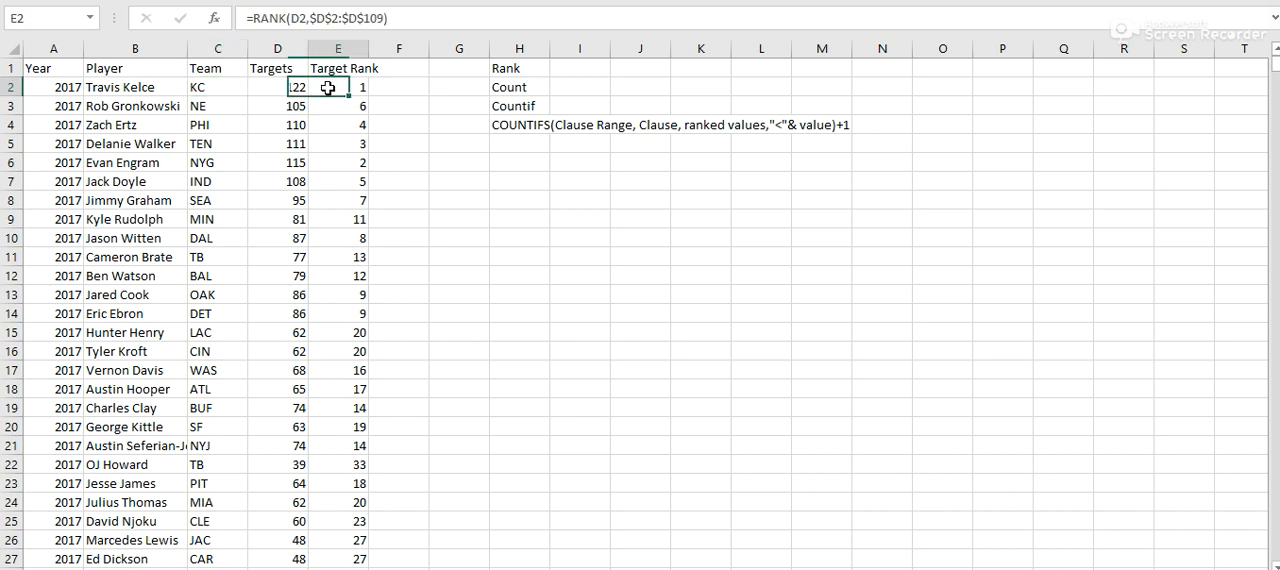
{"action": "left_click", "coordinate": [212, 90]}
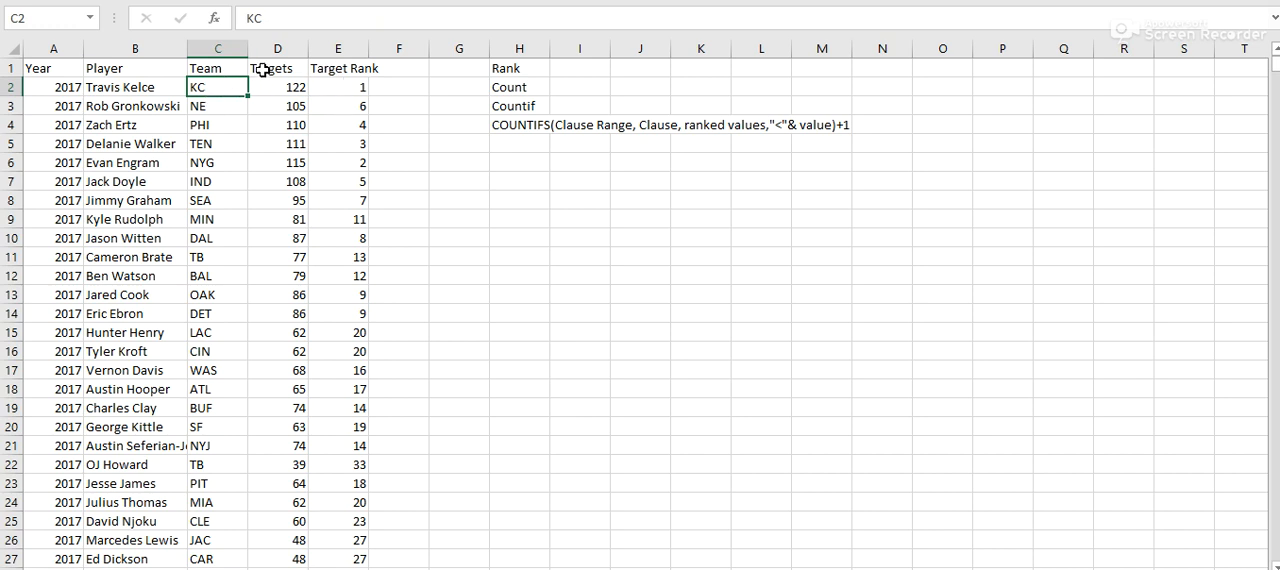
- Clear all rank formulas from the Target Rank column, starting at E2
{"action": "left_click", "coordinate": [345, 86]}
{"action": "key", "text": "ctrl+shift+Down"}
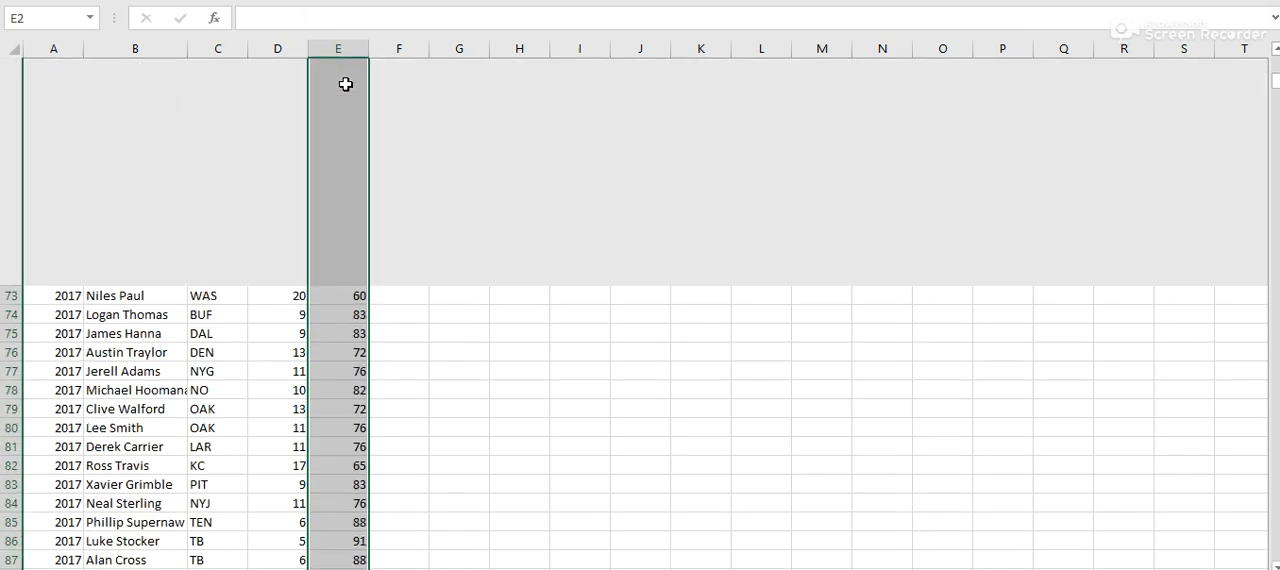
{"action": "key", "text": "Delete"}
- Enter a COUNT formula in E2 that counts the Targets values in D2:D109
{"action": "left_click", "coordinate": [340, 91]}
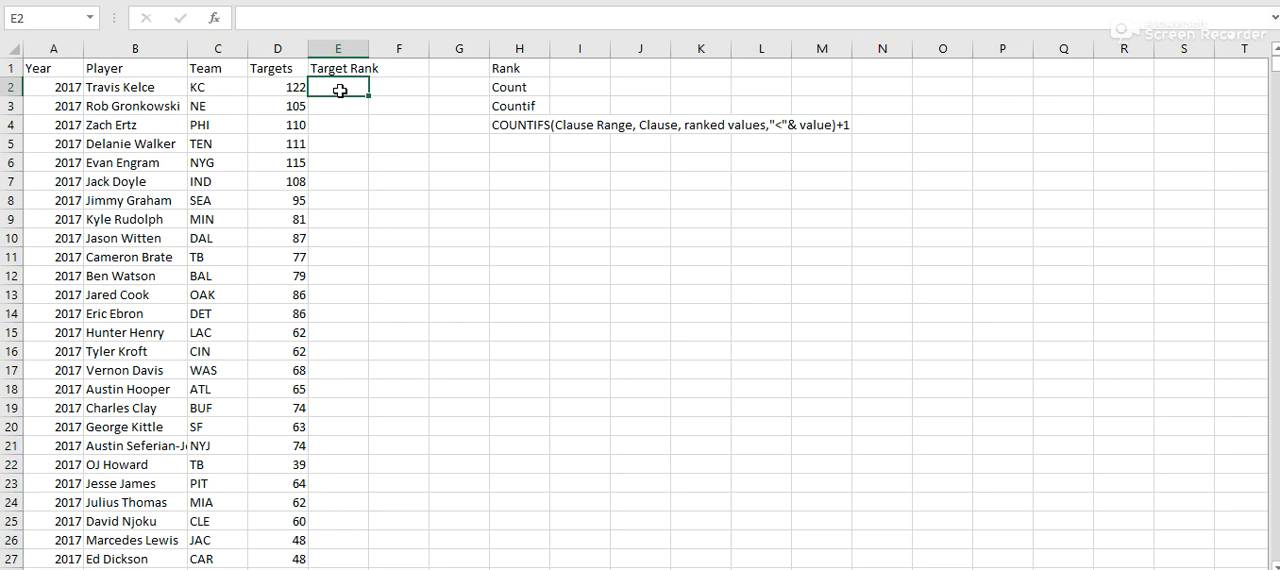
{"action": "type", "text": "=count"}
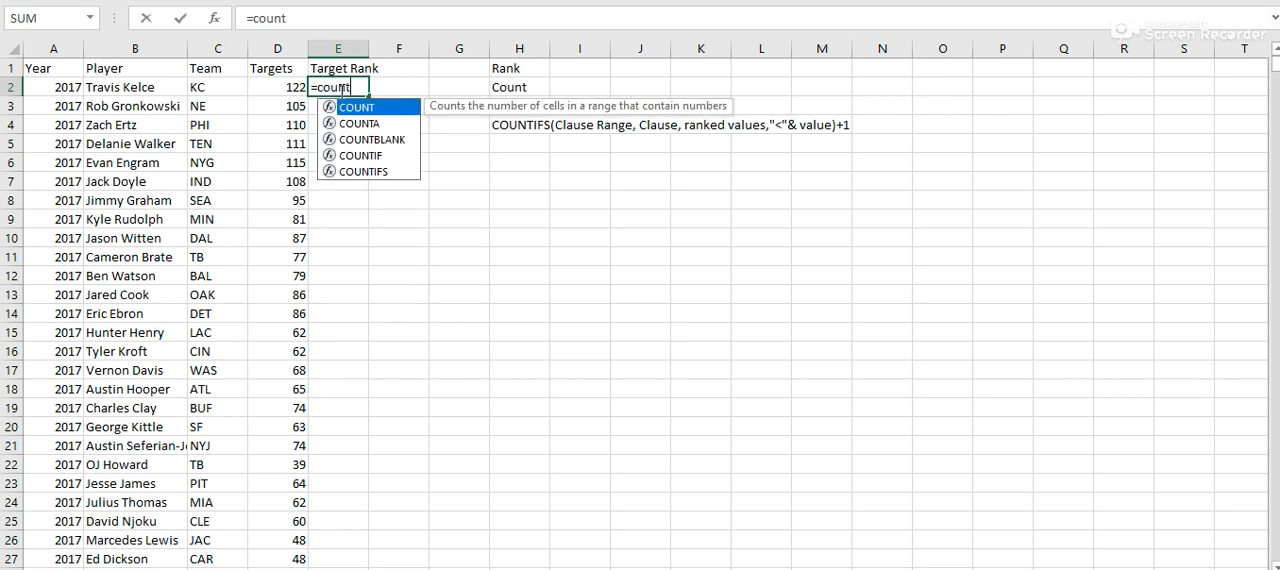
{"action": "type", "text": "("}
{"action": "left_click", "coordinate": [281, 84]}
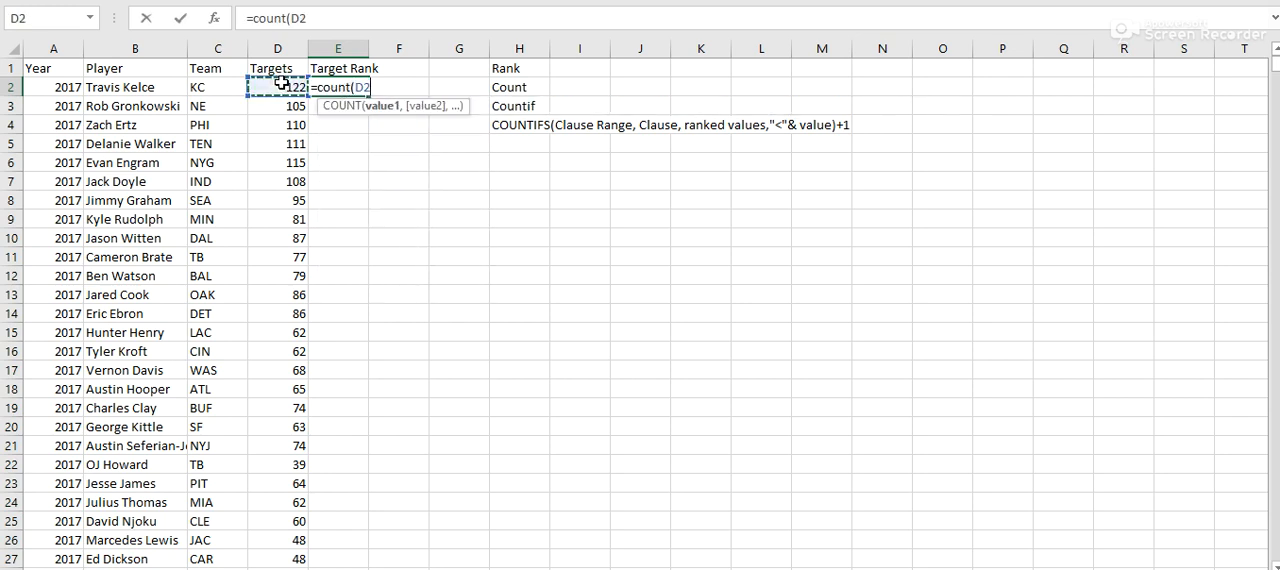
{"action": "key", "text": "ctrl+shift+Down"}
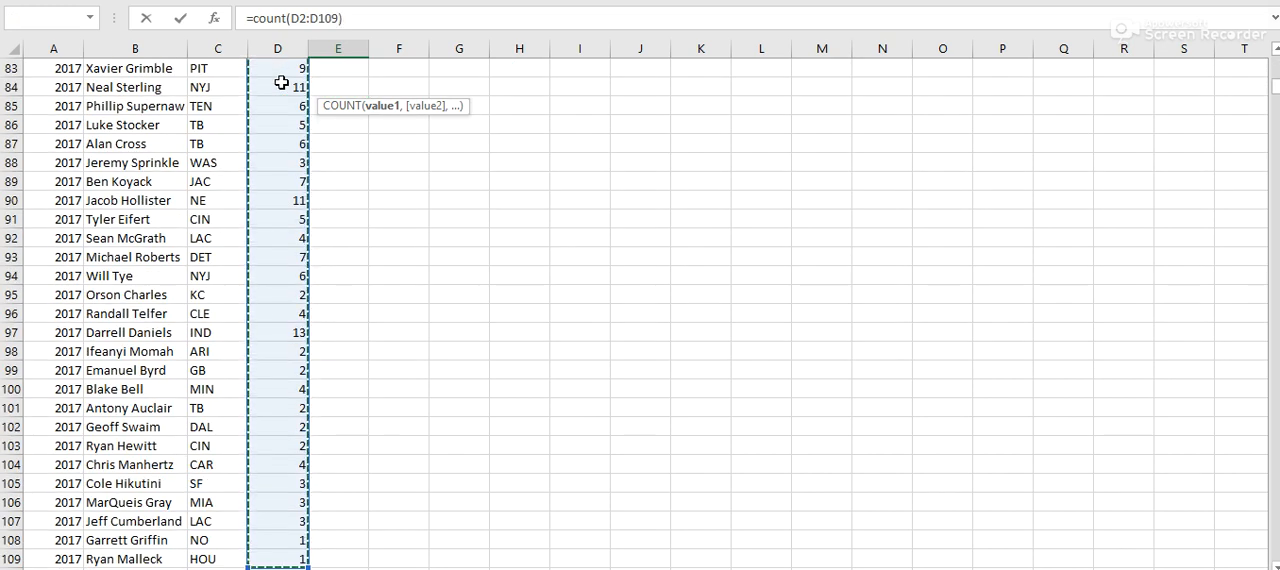
{"action": "key", "text": "Return"}
{"action": "scroll", "coordinate": [600, 188], "scroll_direction": "up", "scroll_amount": 1}
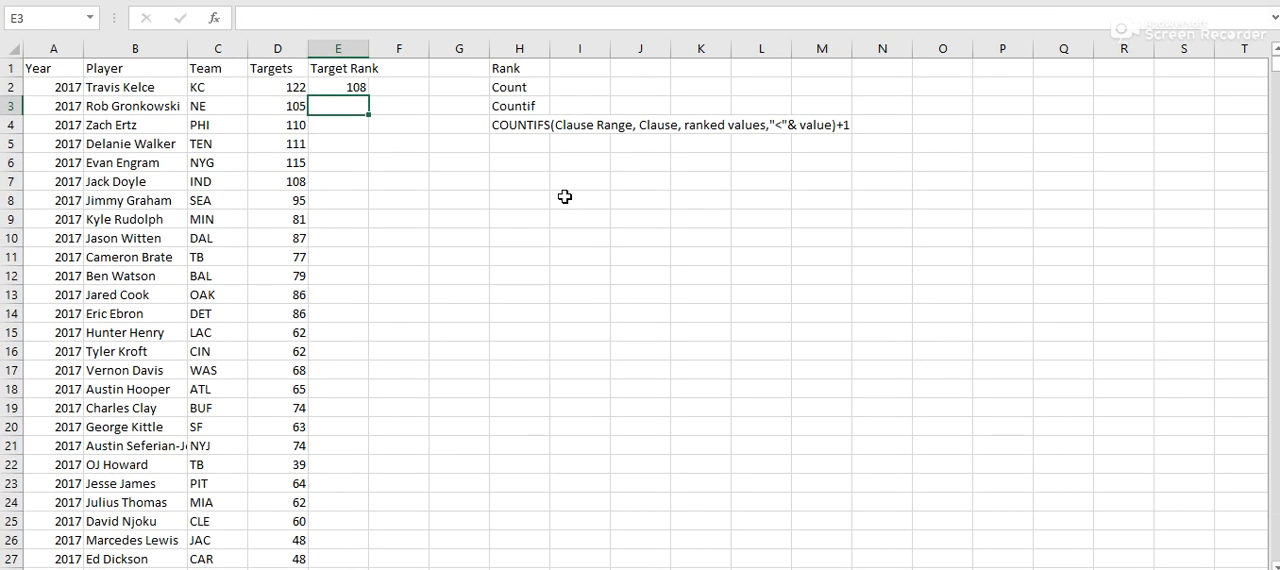
- Change the E2 formula to COUNTIF over D2:D109 with 88 as the criterion
{"action": "left_click", "coordinate": [340, 88]}
{"action": "left_click", "coordinate": [349, 17]}
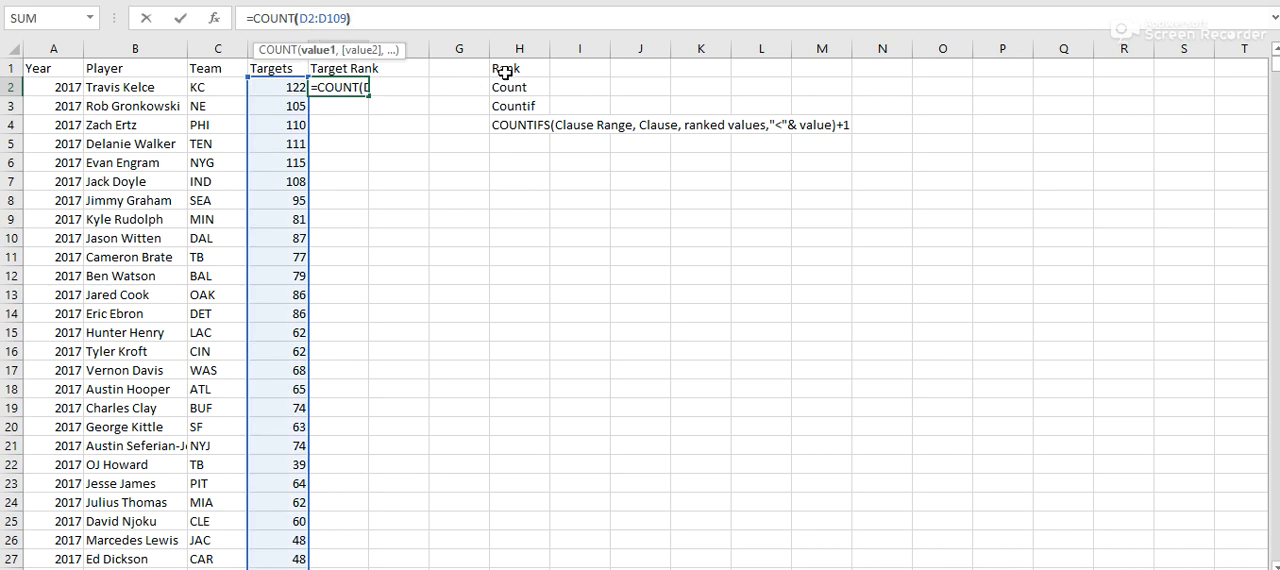
{"action": "type", "text": "if"}
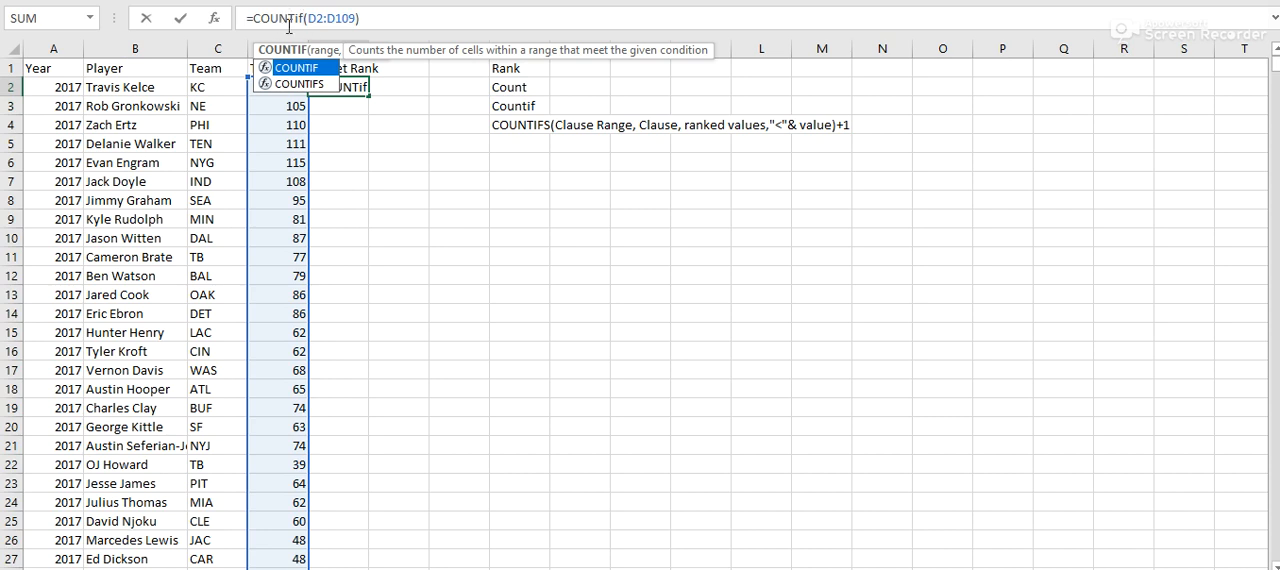
{"action": "left_click", "coordinate": [358, 22]}
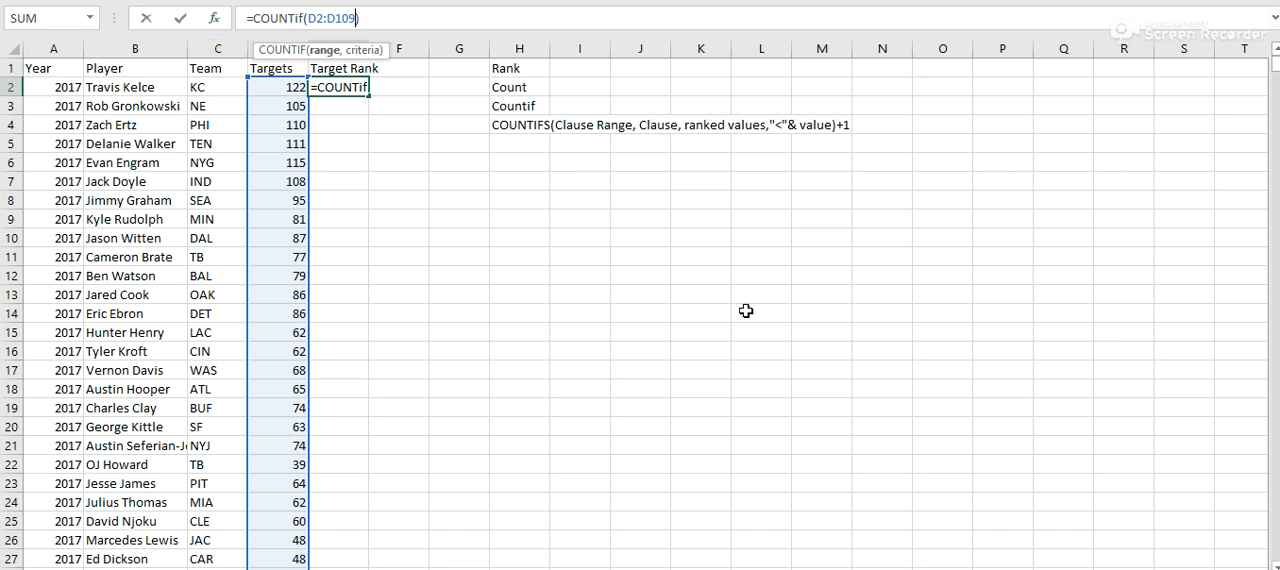
{"action": "type", "text": ","}
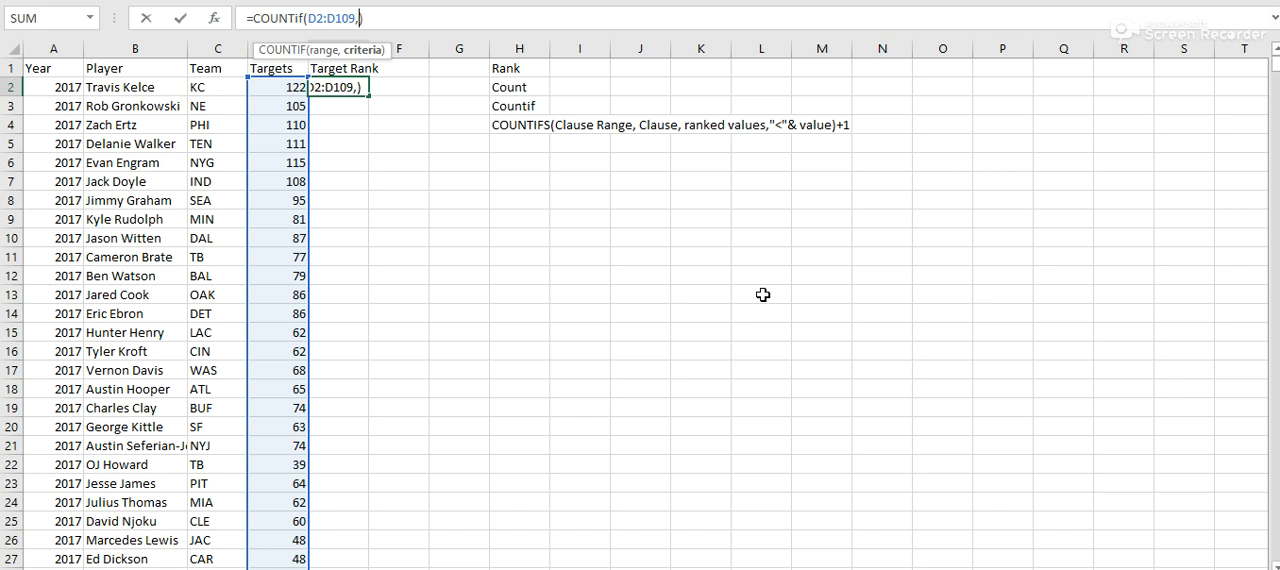
{"action": "type", "text": "88"}
{"action": "key", "text": "Return"}
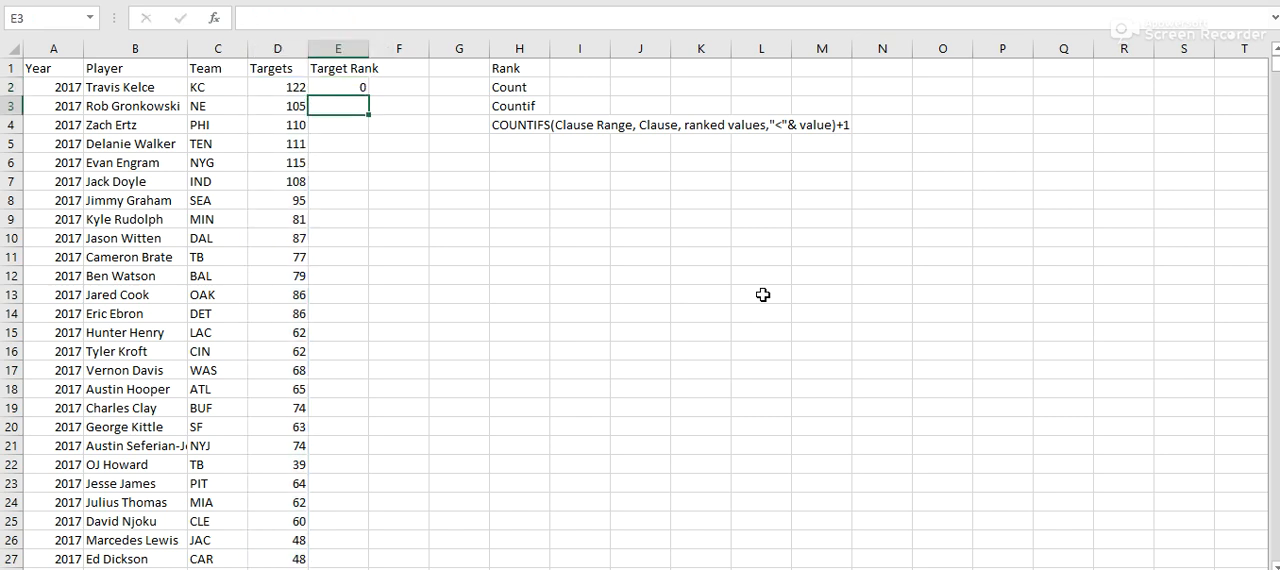
- Set the COUNTIF criterion in E2 to 120
{"action": "left_click", "coordinate": [355, 86]}
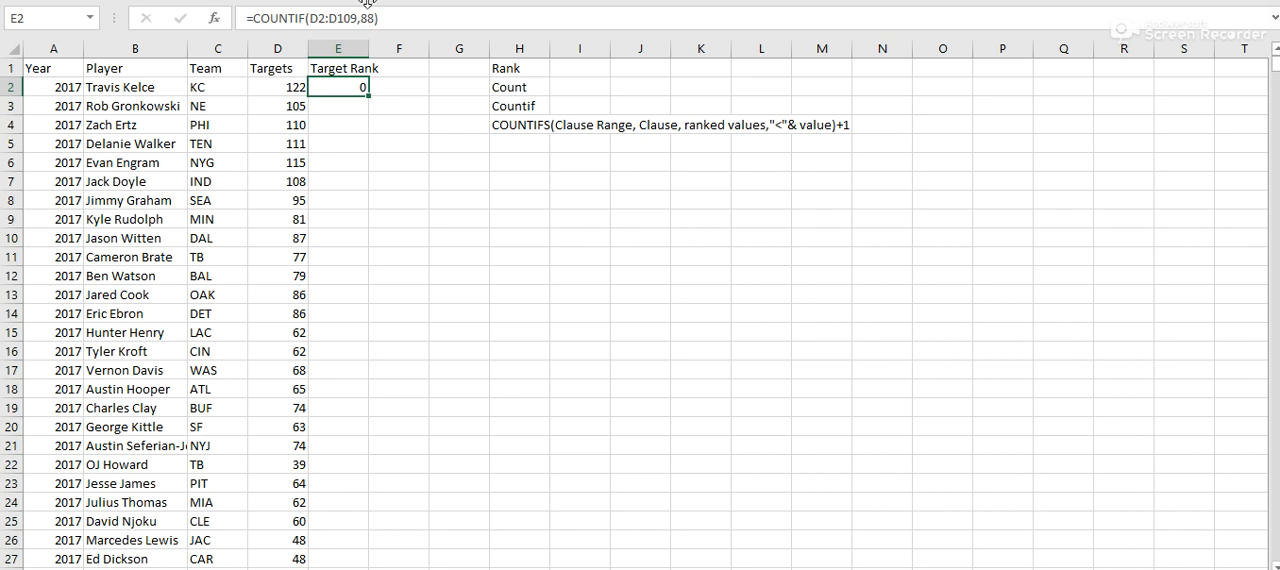
{"action": "left_click", "coordinate": [415, 25]}
{"action": "key", "text": "BackSpace"}
{"action": "key", "text": "BackSpace"}
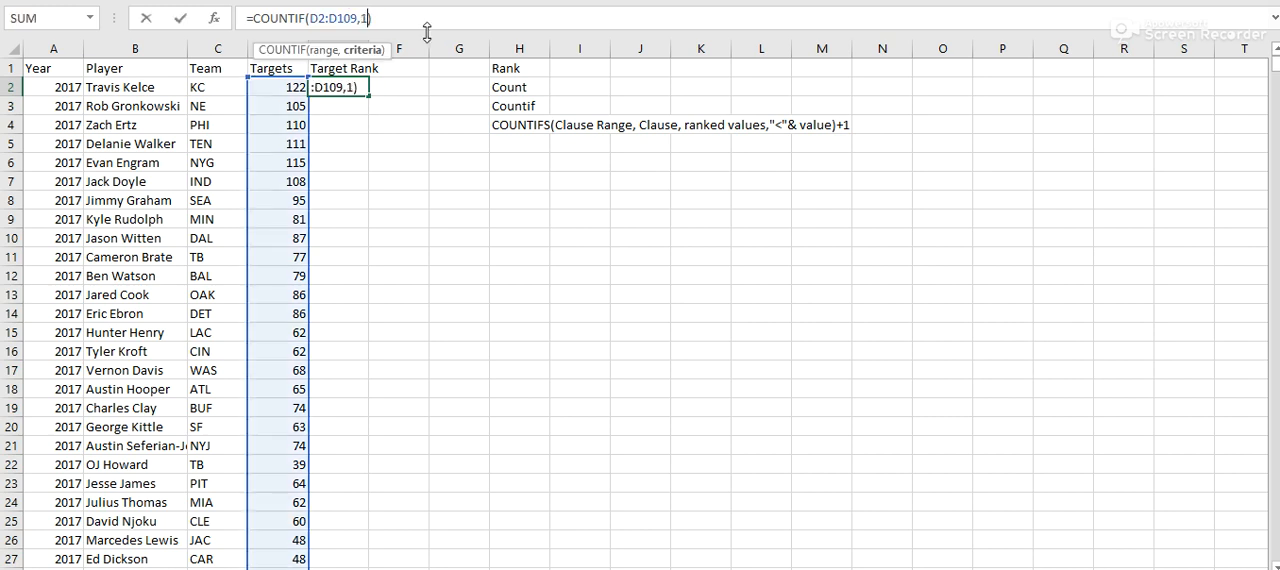
{"action": "key", "text": "Return"}
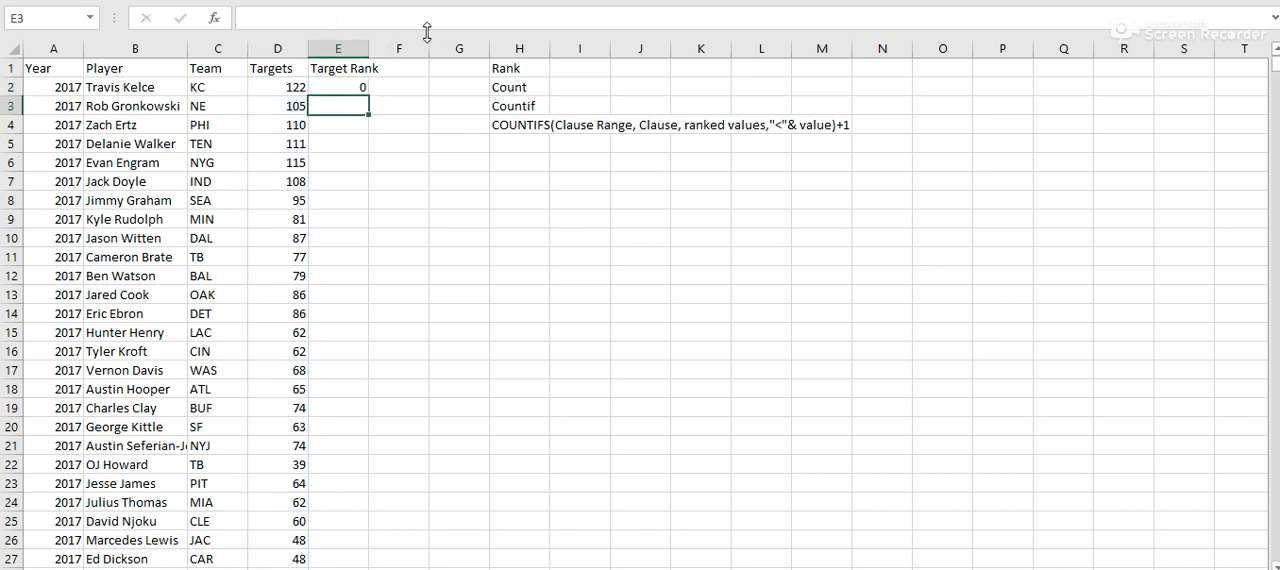
- Set the COUNTIF criterion in E2 to 122
{"action": "left_click", "coordinate": [337, 86]}
{"action": "left_click", "coordinate": [381, 18]}
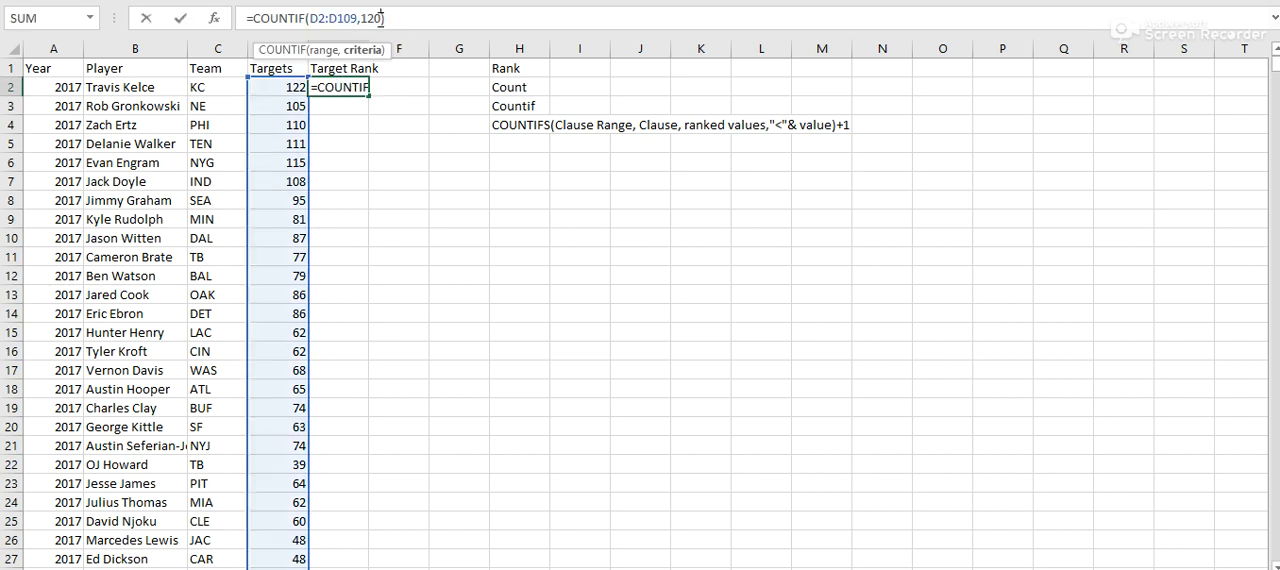
{"action": "key", "text": "BackSpace"}
{"action": "type", "text": "2"}
{"action": "key", "text": "Return"}
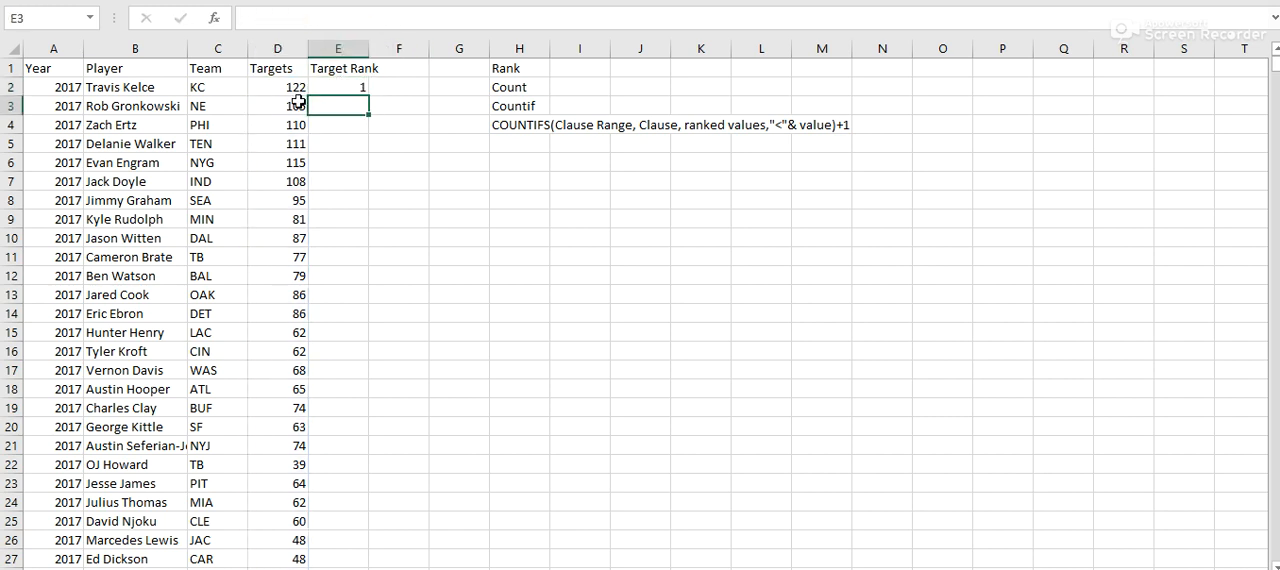
- Remove the COUNTIF criterion and range from E2 and begin a COUNTIFS formula in their place
{"action": "left_click", "coordinate": [349, 88]}
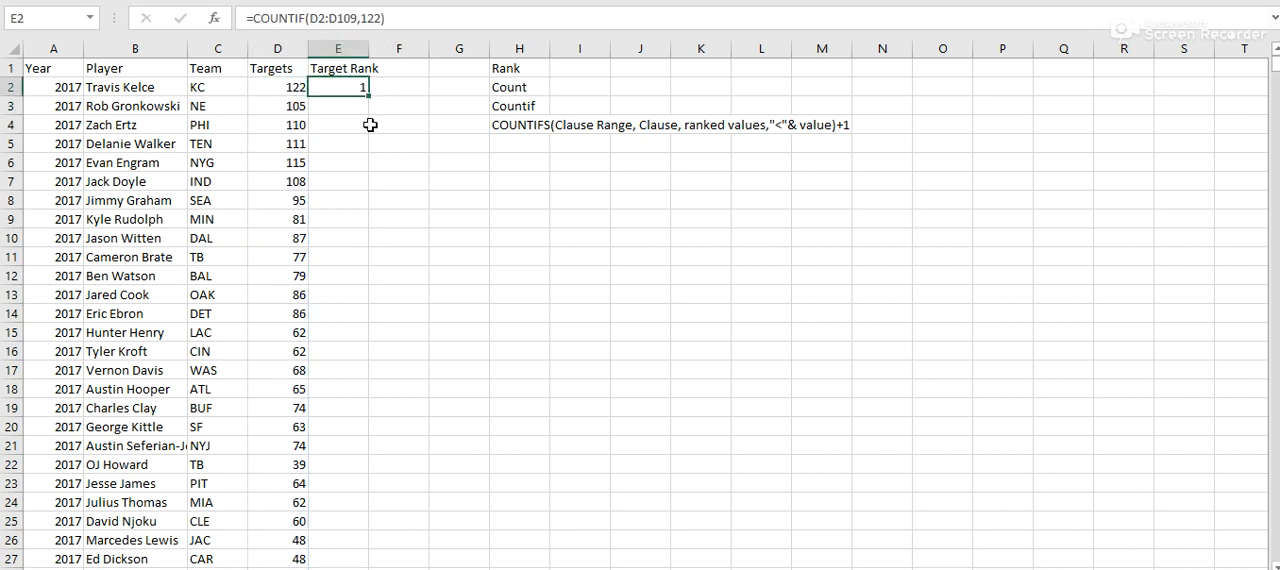
{"action": "left_click_drag", "start_coordinate": [361, 24], "coordinate": [381, 20]}
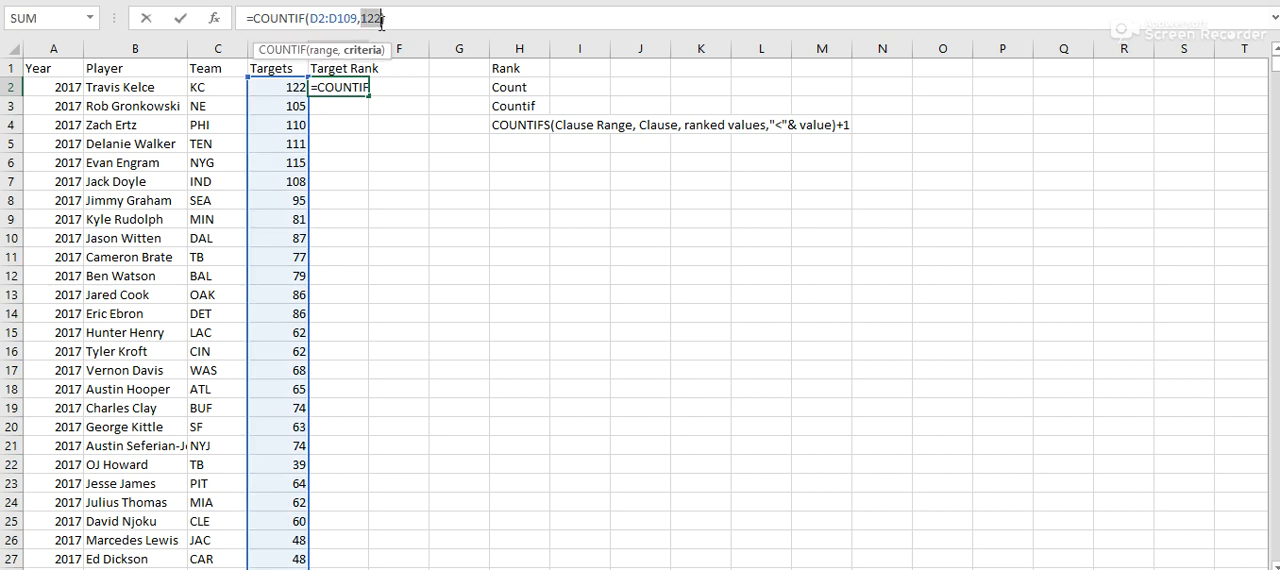
{"action": "key", "text": "BackSpace"}
{"action": "type", "text": ">"}
{"action": "type", "text": "="}
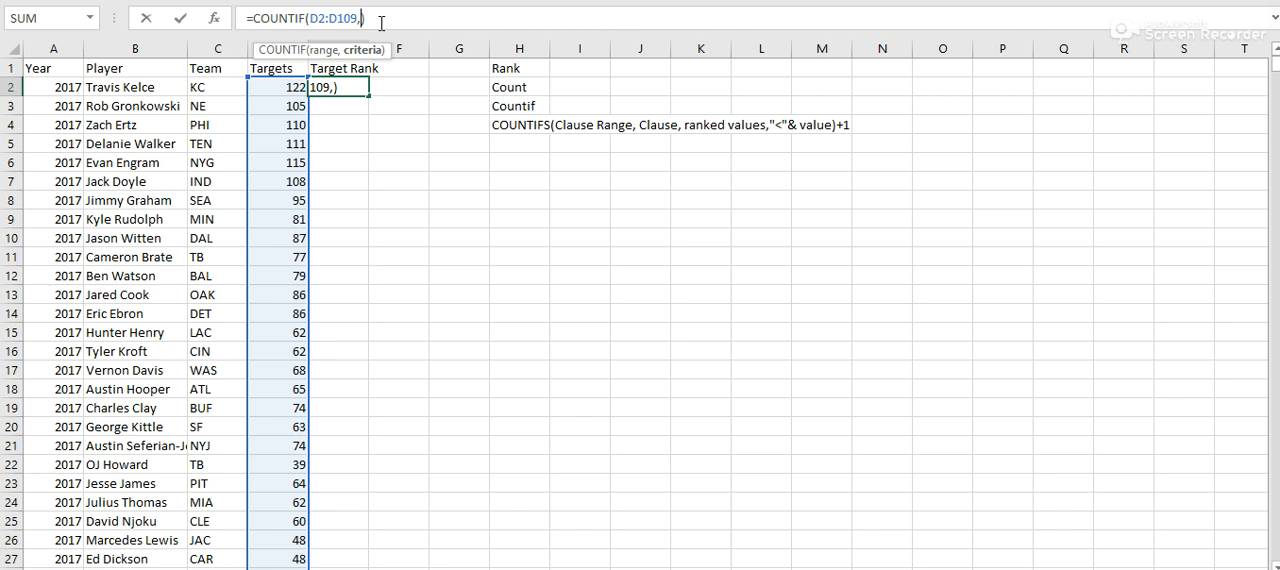
{"action": "key", "text": "BackSpace"}
{"action": "key", "text": "BackSpace"}
{"action": "key", "text": "BackSpace"}
{"action": "key", "text": "BackSpace"}
{"action": "key", "text": "BackSpace"}
{"action": "key", "text": "BackSpace"}
{"action": "key", "text": "BackSpace"}
{"action": "key", "text": "BackSpace"}
{"action": "key", "text": "BackSpace"}
{"action": "key", "text": "BackSpace"}
{"action": "type", "text": "fs"}
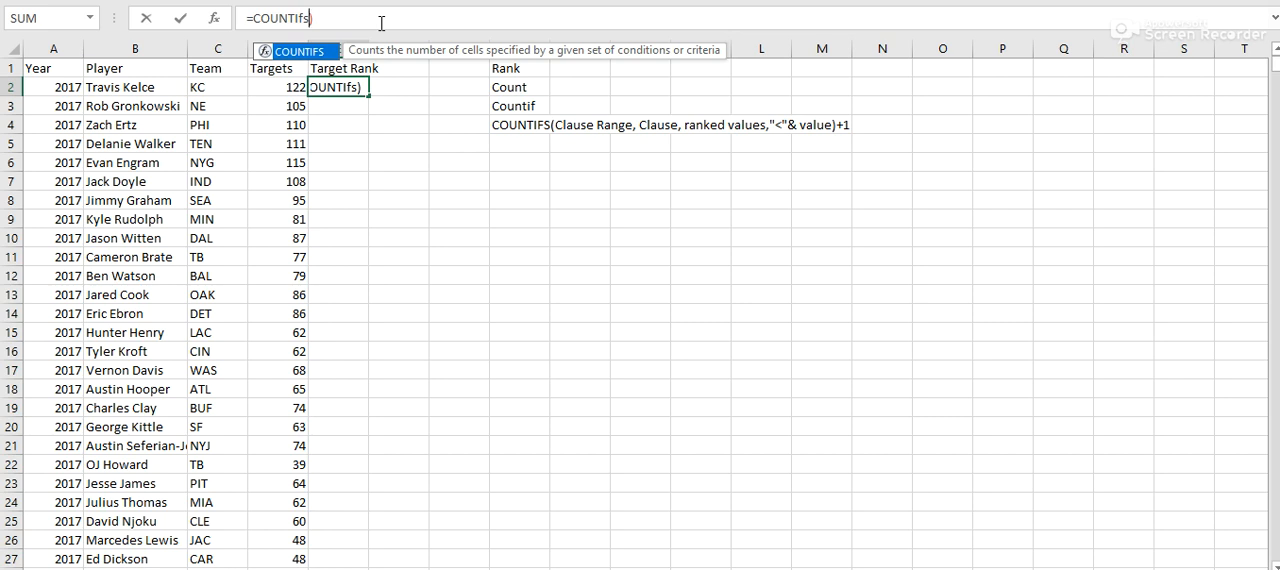
{"action": "key", "text": "Delete"}
{"action": "type", "text": "("}
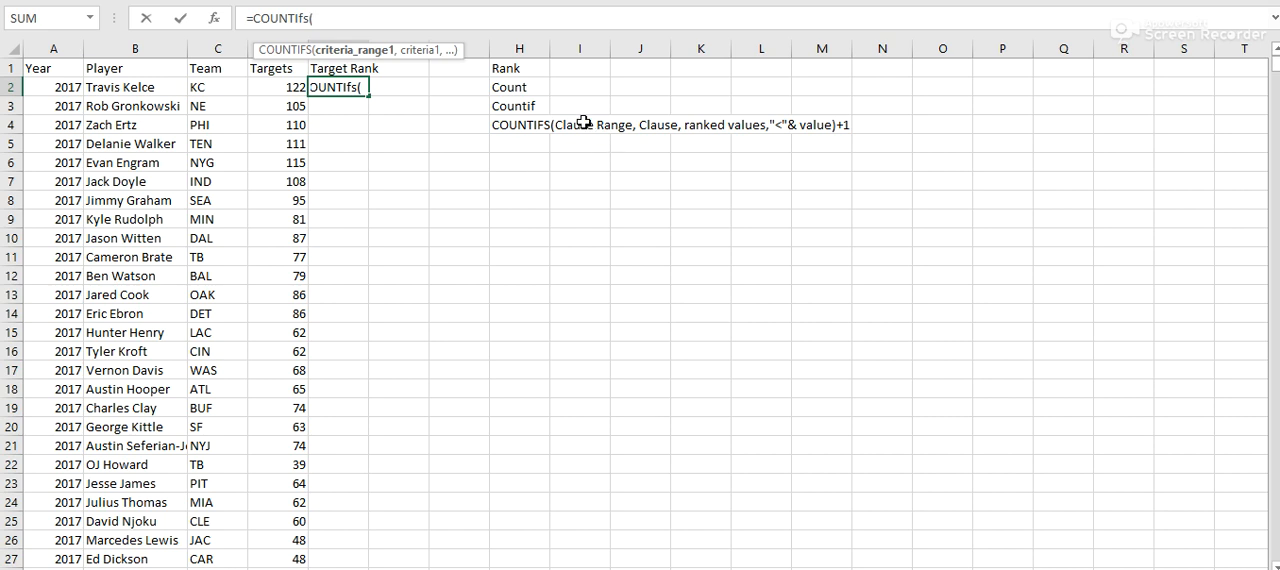
- Add the absolute Team range $C$2:$C$109 as the first COUNTIFS criteria range, with C2 as its criterion
{"action": "left_click", "coordinate": [265, 84]}
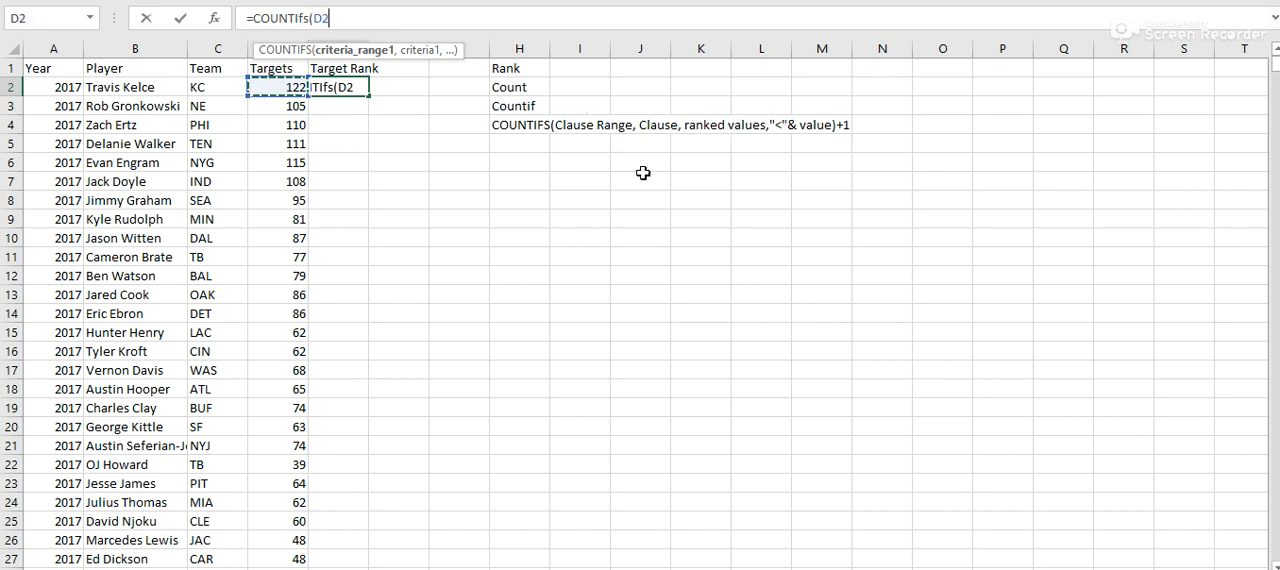
{"action": "left_click", "coordinate": [212, 91]}
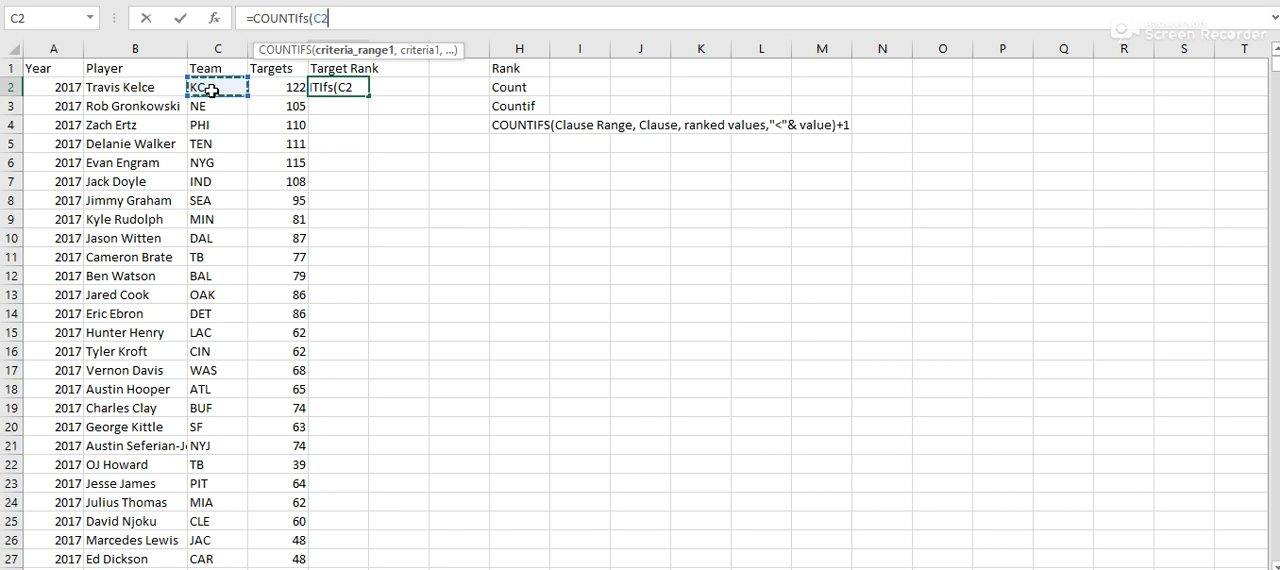
{"action": "key", "text": "ctrl+shift+Down"}
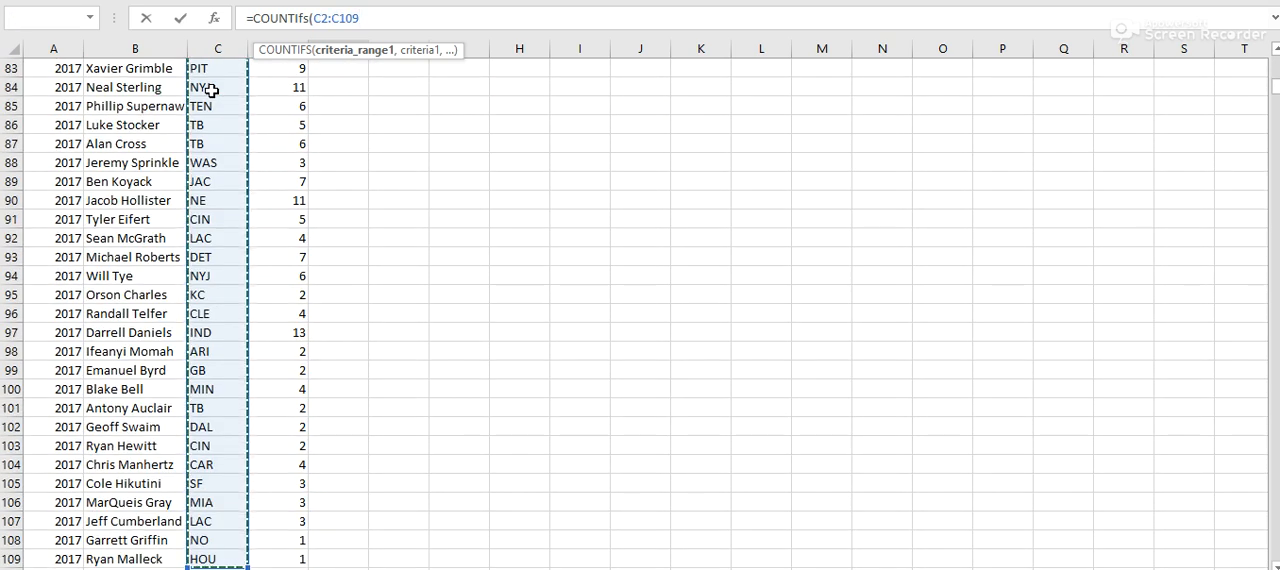
{"action": "key", "text": "F4"}
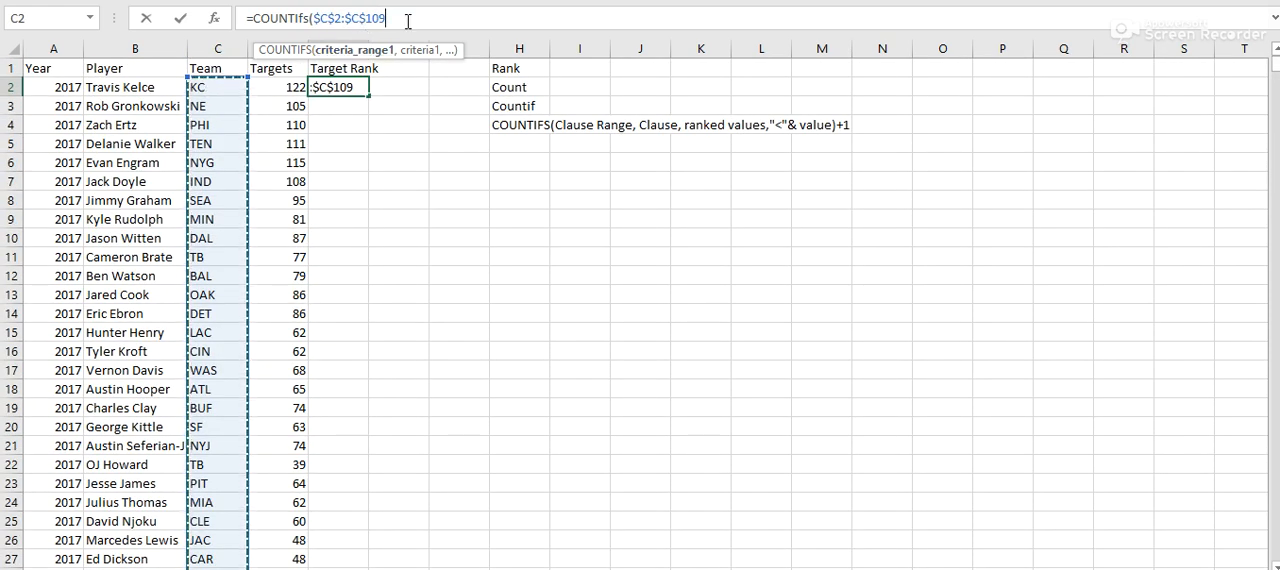
{"action": "type", "text": ","}
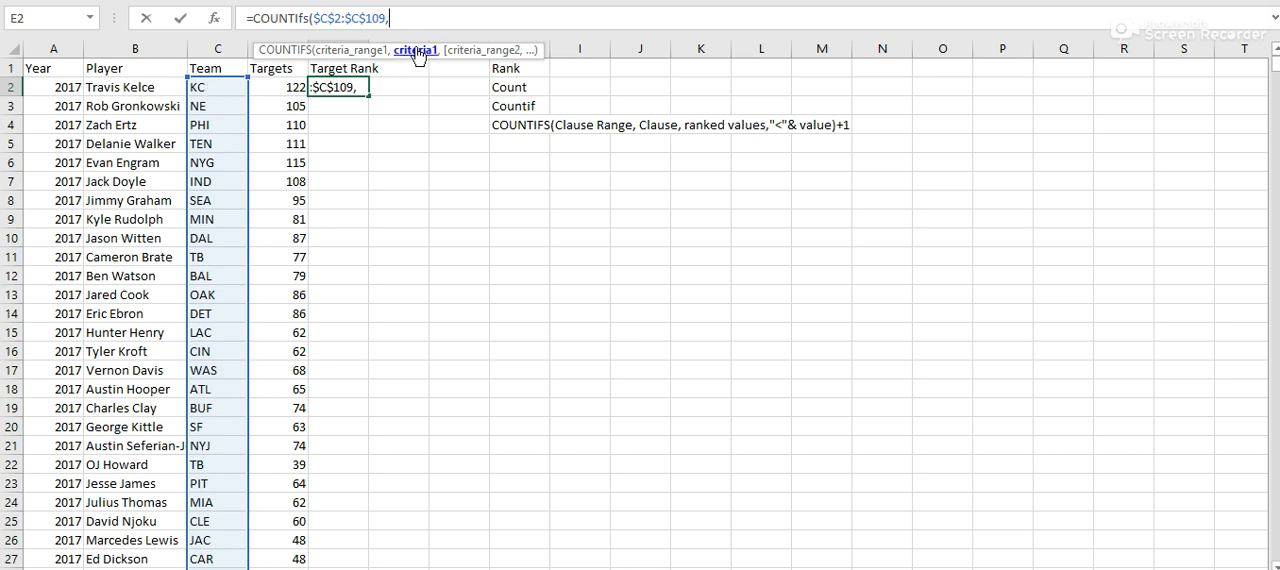
{"action": "left_click", "coordinate": [224, 92]}
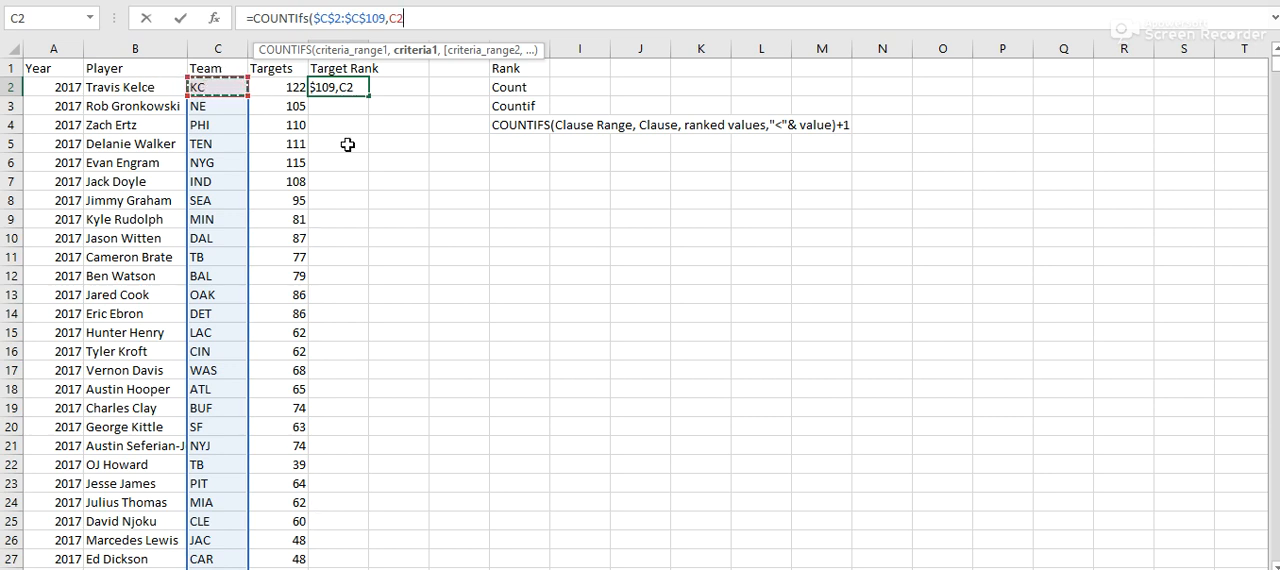
{"action": "type", "text": ","}
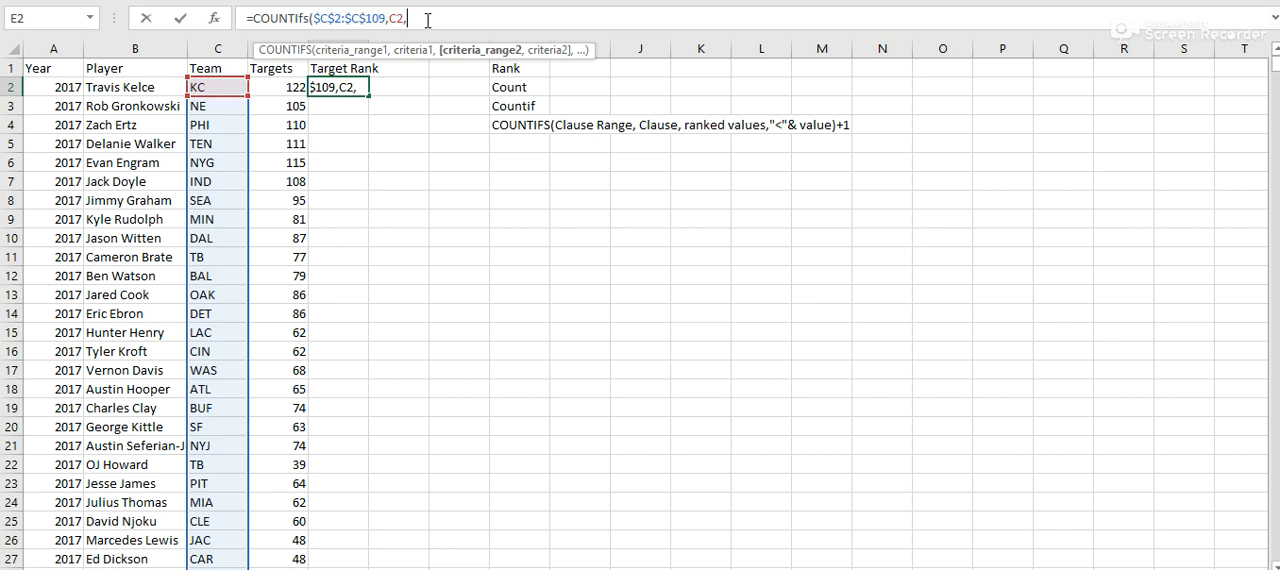
- Complete the COUNTIFS formula with the absolute Targets range $D$2:$D$109, the criterion "<"&D2 and +1 after the closing parenthesis
{"action": "left_click", "coordinate": [278, 84]}
{"action": "key", "text": "ctrl+shift+Down"}
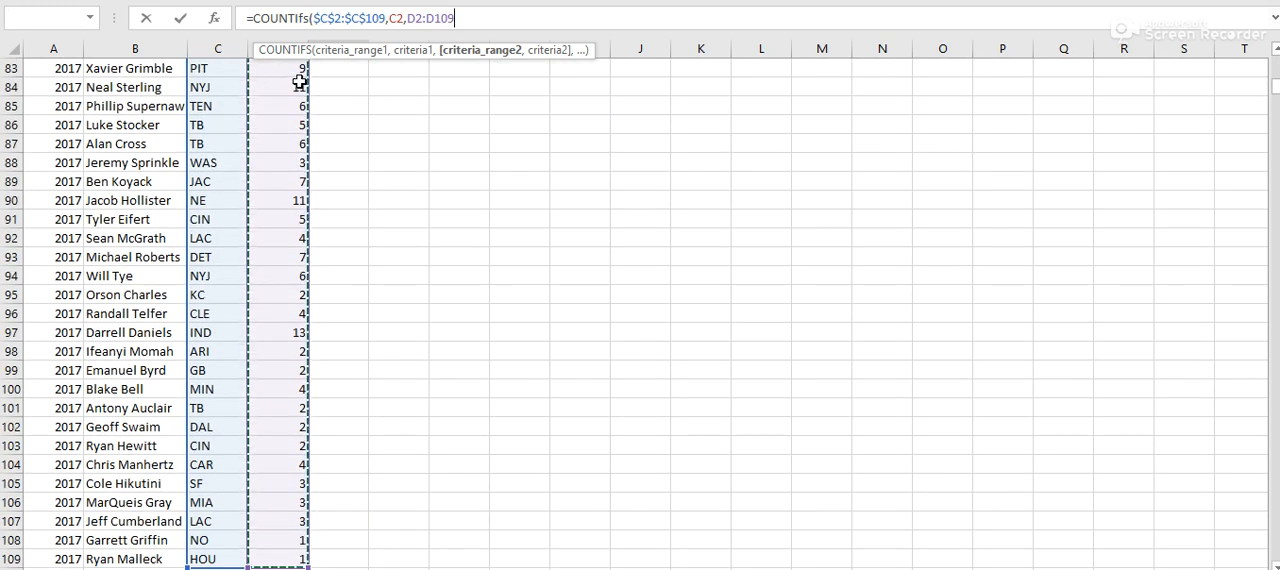
{"action": "key", "text": "F4"}
{"action": "type", "text": ","}
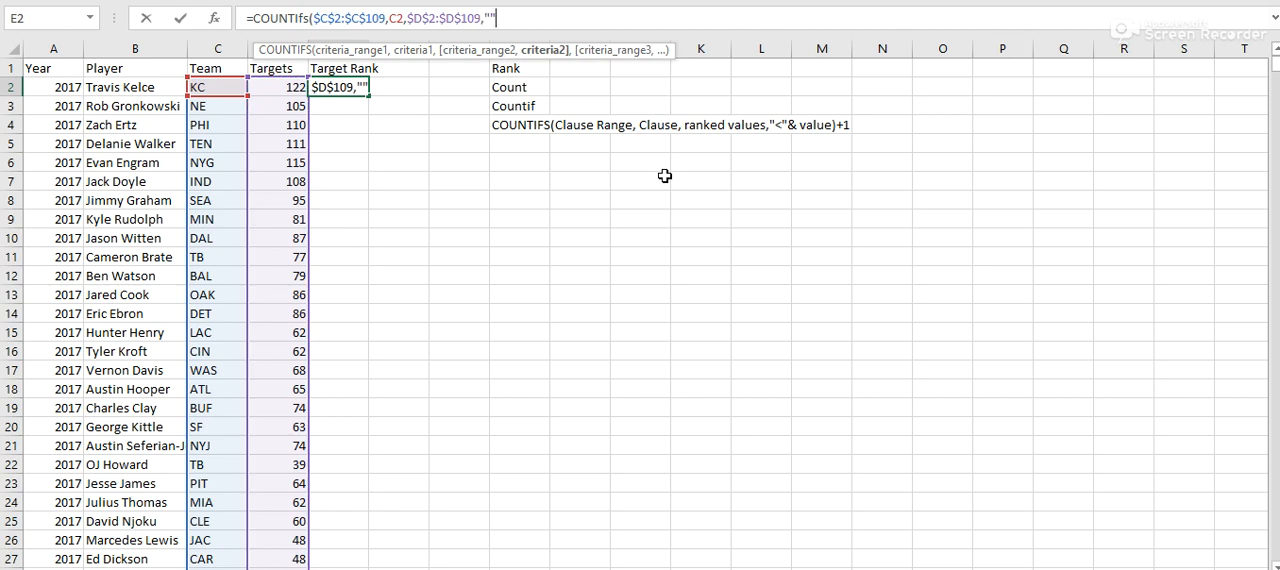
{"action": "type", "text": "\">"}
{"action": "type", "text": "&"}
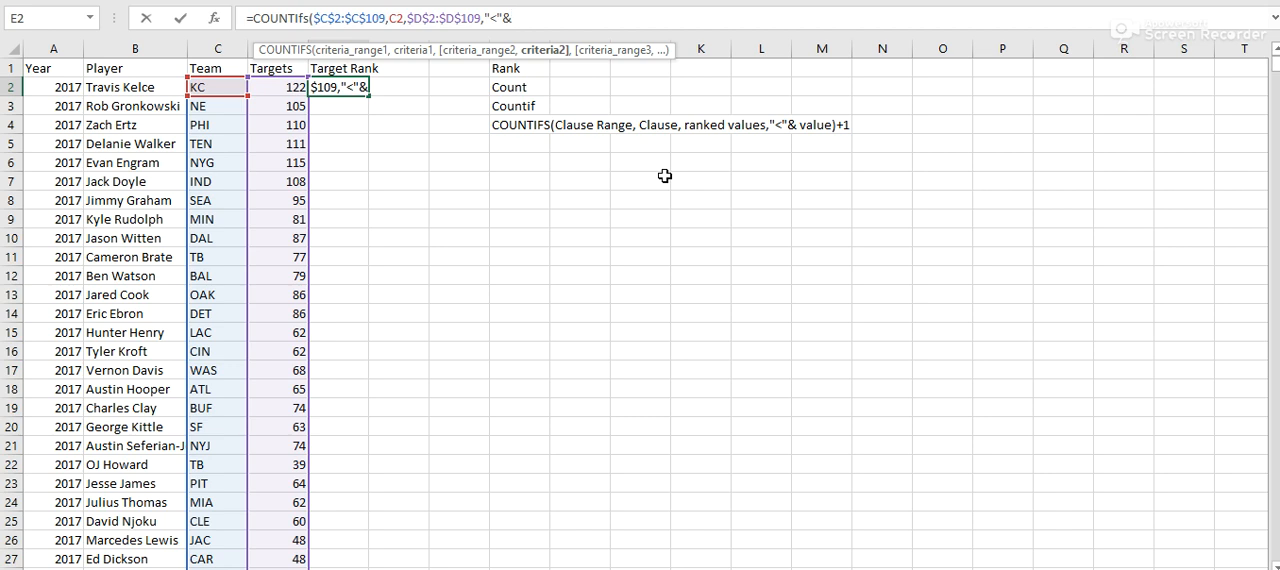
{"action": "left_click", "coordinate": [282, 87]}
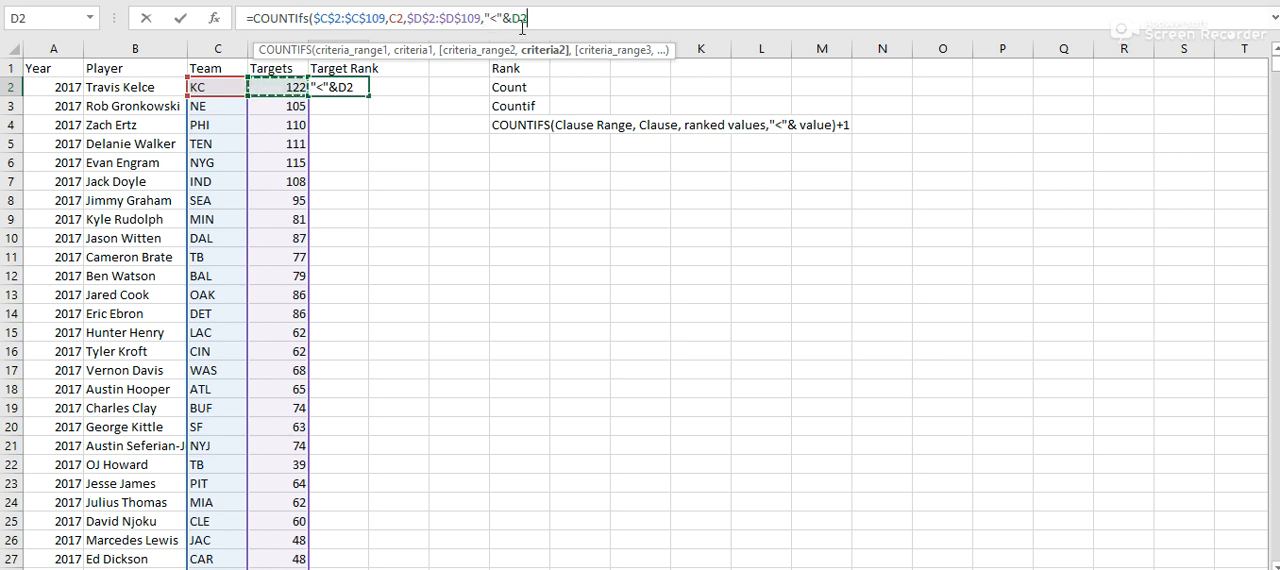
{"action": "type", "text": ")+1"}
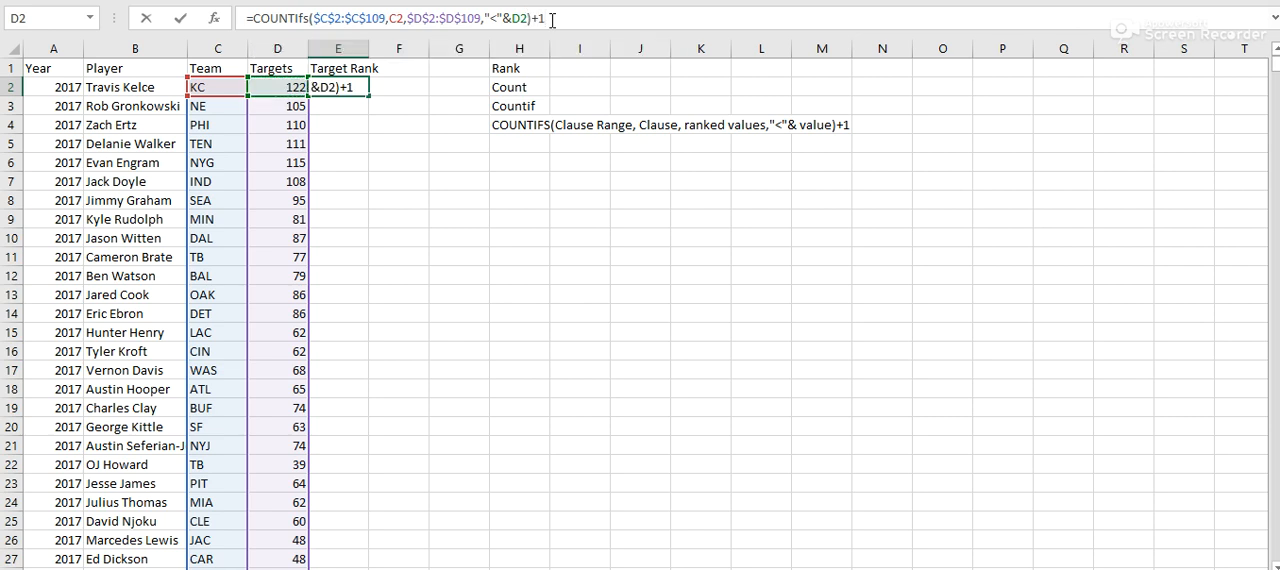
{"action": "key", "text": "Return"}
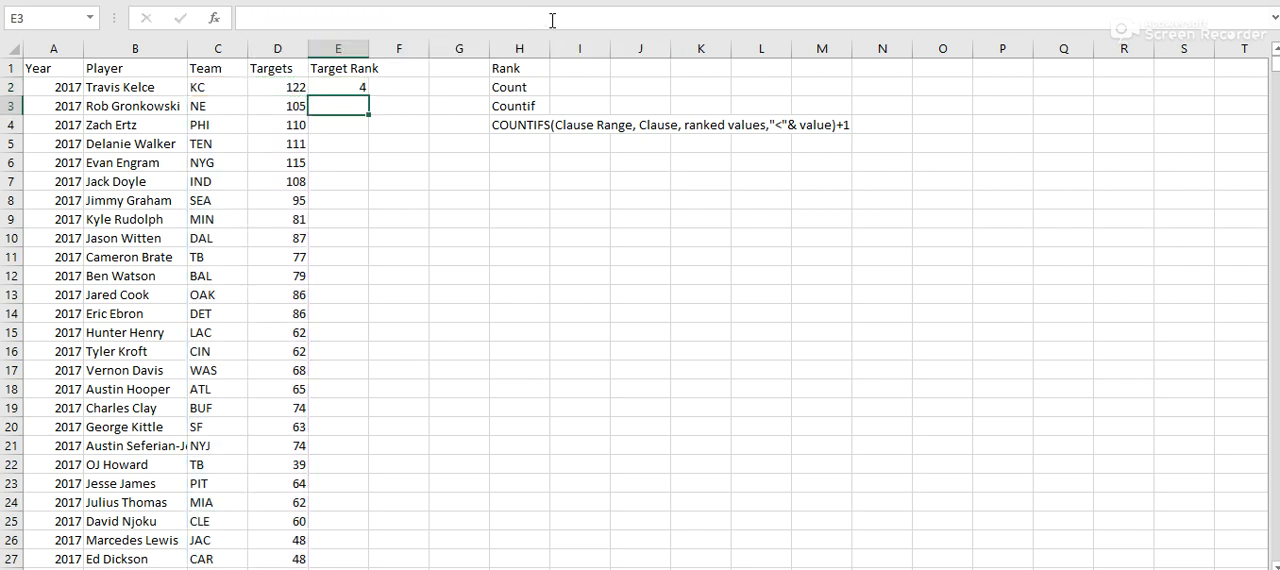
- Change the comparison operator in E2's COUNTIFS formula to ">" and fill the formula down the Target Rank column
{"action": "left_click", "coordinate": [342, 88]}
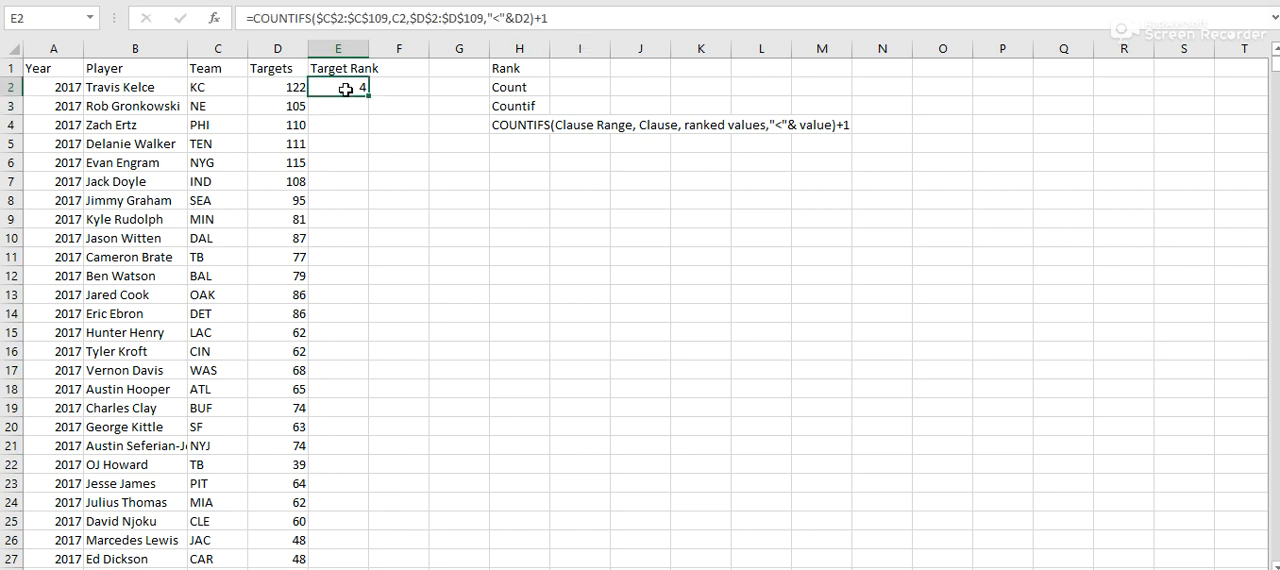
{"action": "left_click", "coordinate": [498, 19]}
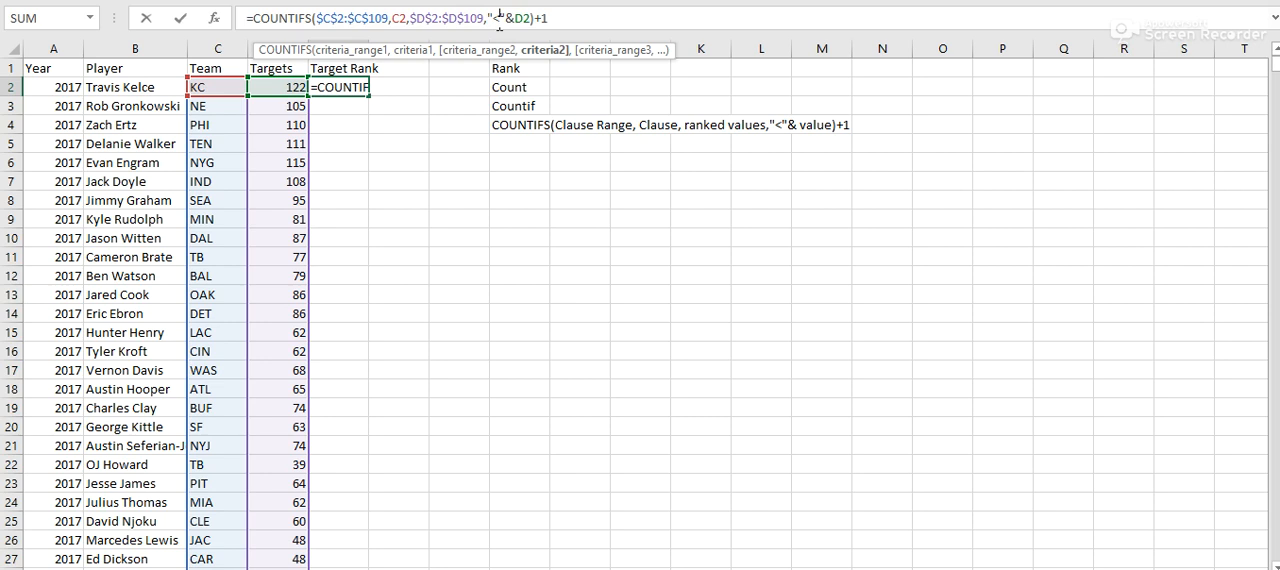
{"action": "key", "text": "BackSpace"}
{"action": "type", "text": ">"}
{"action": "key", "text": "Return"}
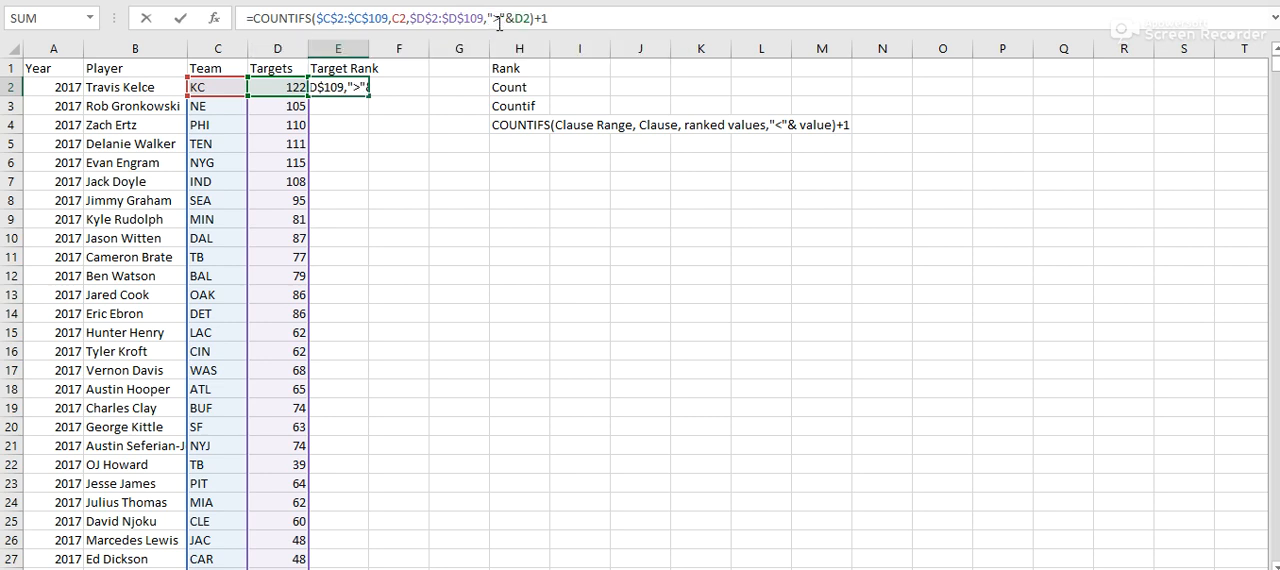
{"action": "left_click", "coordinate": [344, 88]}
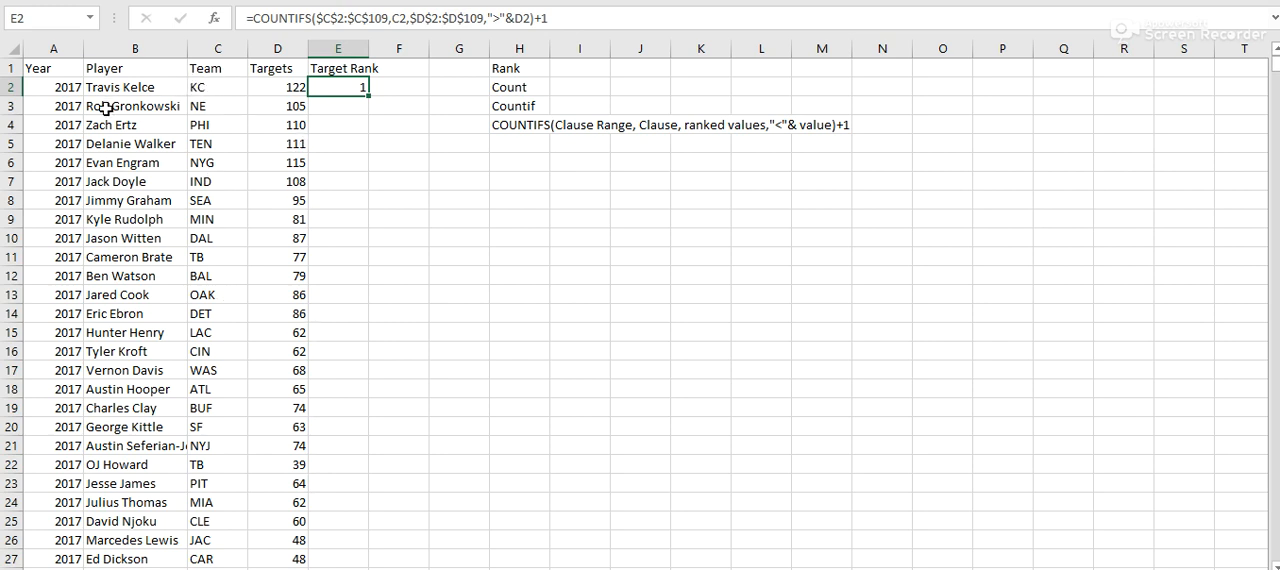
{"action": "double_click", "coordinate": [370, 98]}
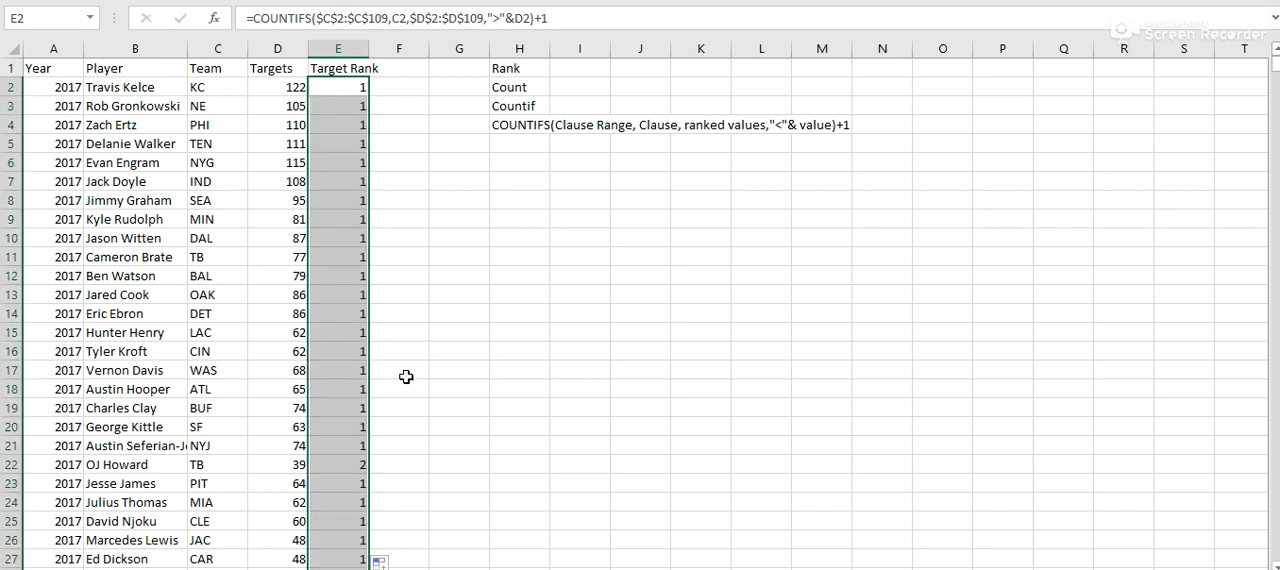
- Examine the filled Target Rank values and formulas down the list, comparing players who share a team
{"action": "scroll", "coordinate": [402, 375], "scroll_direction": "down", "scroll_amount": 3}
{"action": "left_click", "coordinate": [320, 290]}
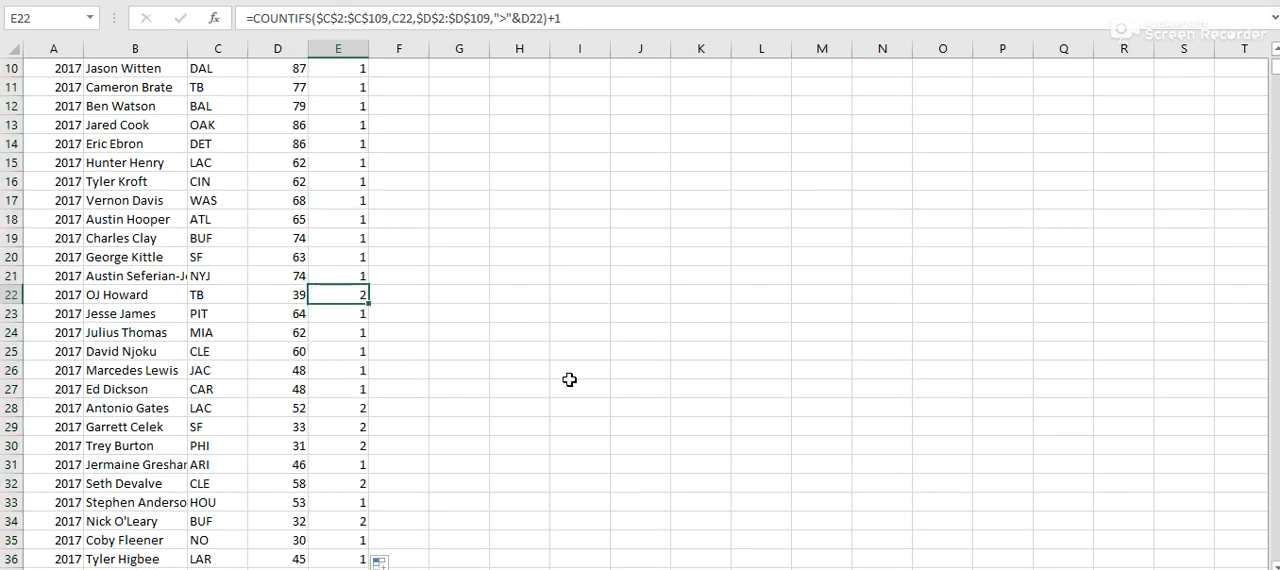
{"action": "scroll", "coordinate": [568, 377], "scroll_direction": "down", "scroll_amount": 2}
{"action": "scroll", "coordinate": [568, 377], "scroll_direction": "down", "scroll_amount": 1}
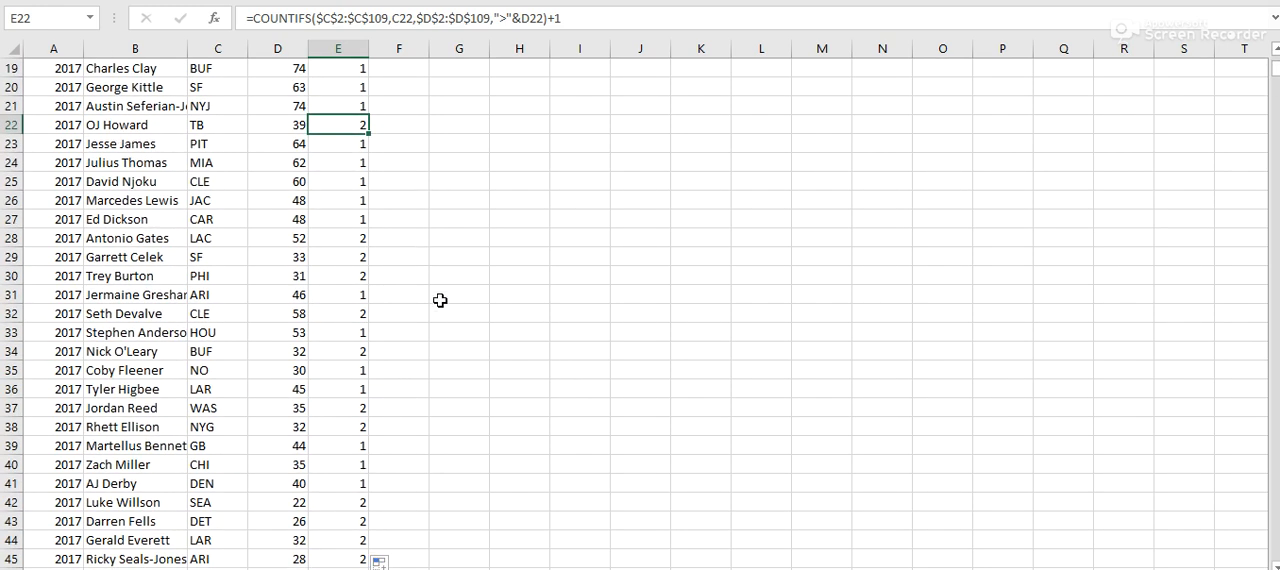
{"action": "left_click", "coordinate": [330, 242]}
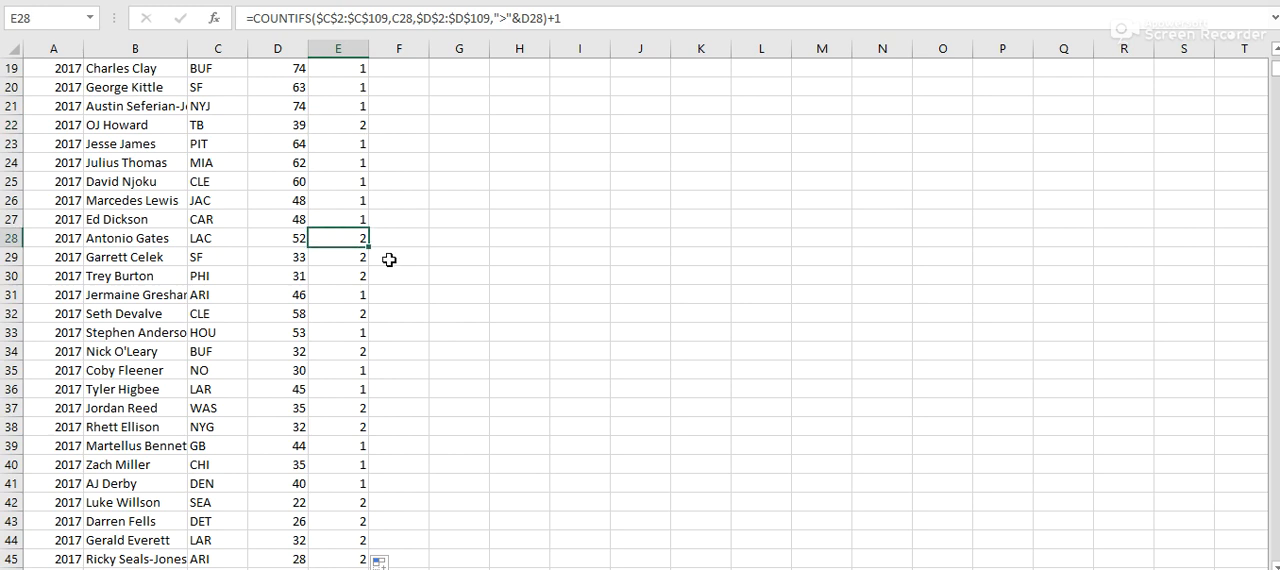
{"action": "scroll", "coordinate": [554, 323], "scroll_direction": "down", "scroll_amount": 2}
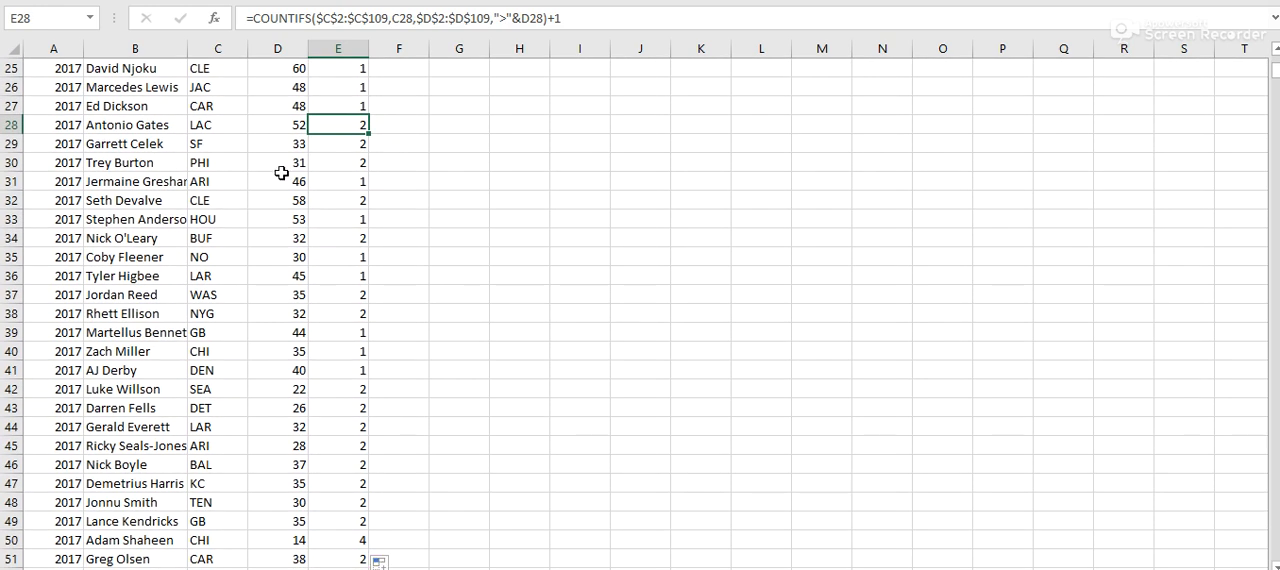
{"action": "left_click", "coordinate": [140, 126]}
{"action": "left_click", "coordinate": [330, 217]}
{"action": "left_click", "coordinate": [75, 200]}
{"action": "scroll", "coordinate": [443, 234], "scroll_direction": "up", "scroll_amount": 8}
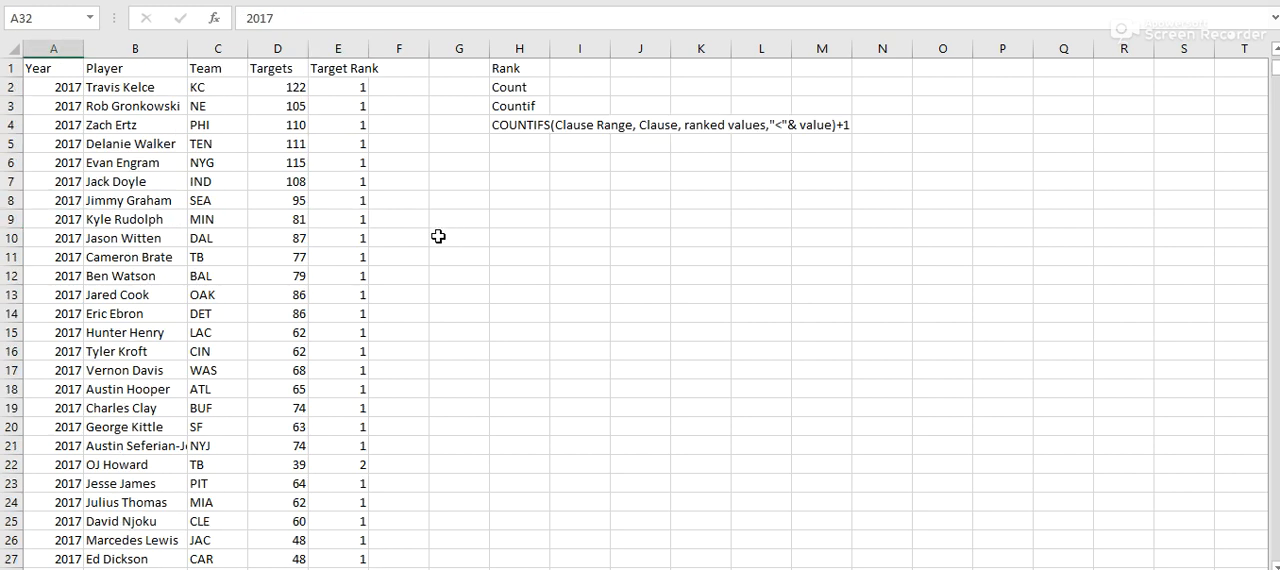
- Add filters to the header row A1:E1 and sort the table by Team from A to Z
{"action": "left_click_drag", "start_coordinate": [333, 68], "coordinate": [44, 62]}
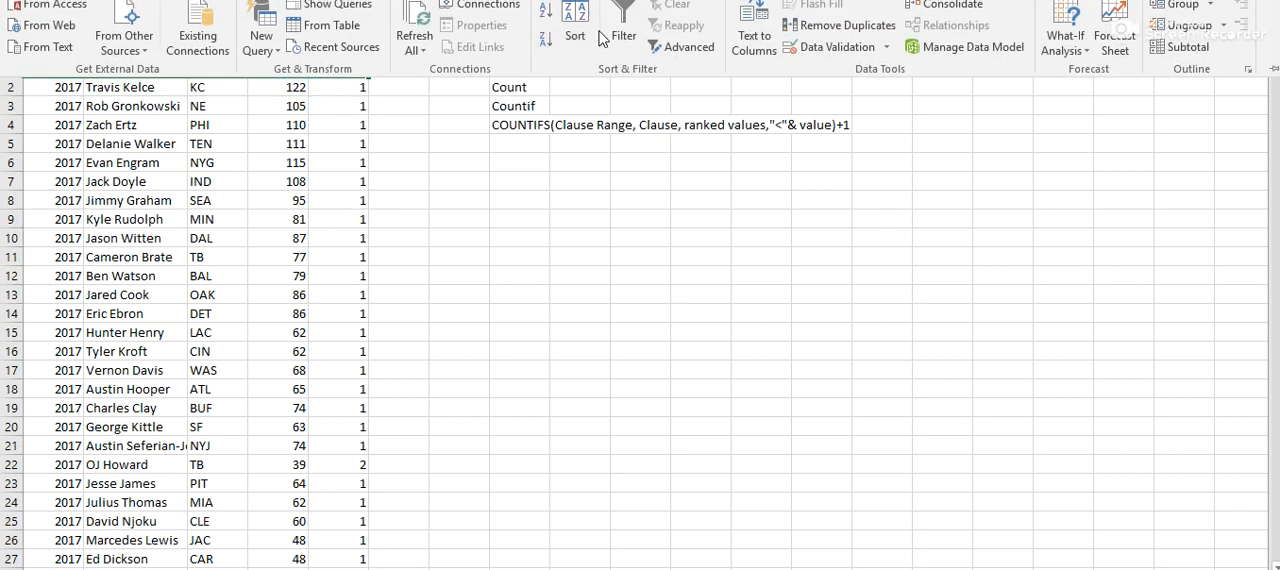
{"action": "left_click", "coordinate": [578, 22]}
{"action": "left_click", "coordinate": [459, 180]}
{"action": "left_click", "coordinate": [238, 68]}
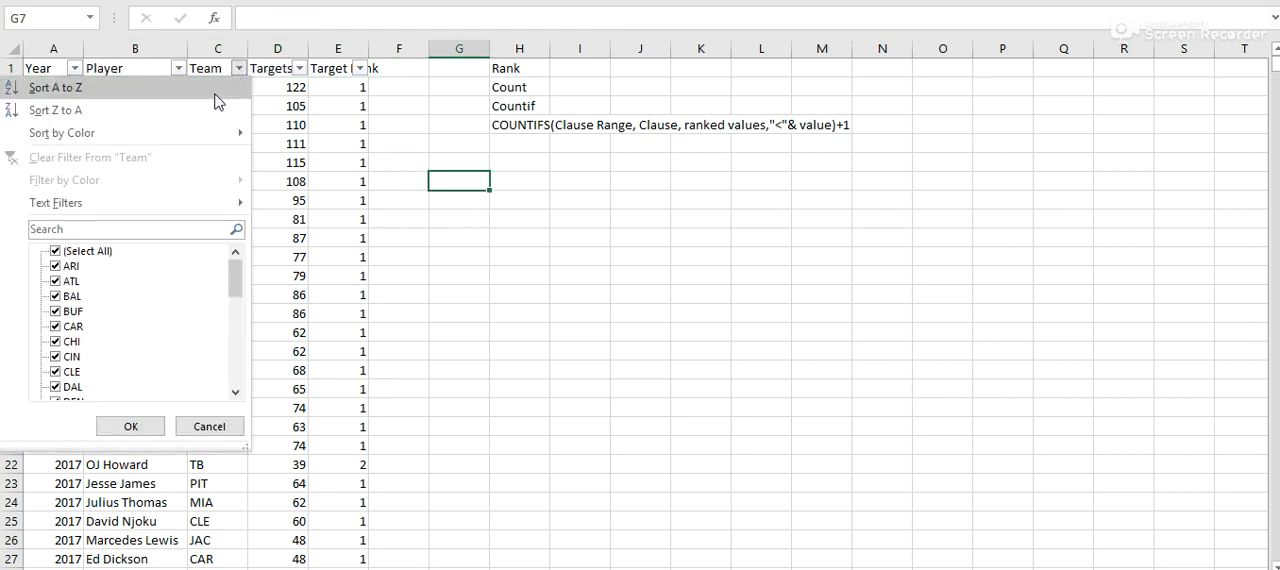
{"action": "left_click", "coordinate": [205, 90]}
- Check the ARI players' Target Rank formulas in E2:E5 against their Targets in D2:D5
{"action": "left_click_drag", "start_coordinate": [205, 85], "coordinate": [354, 131]}
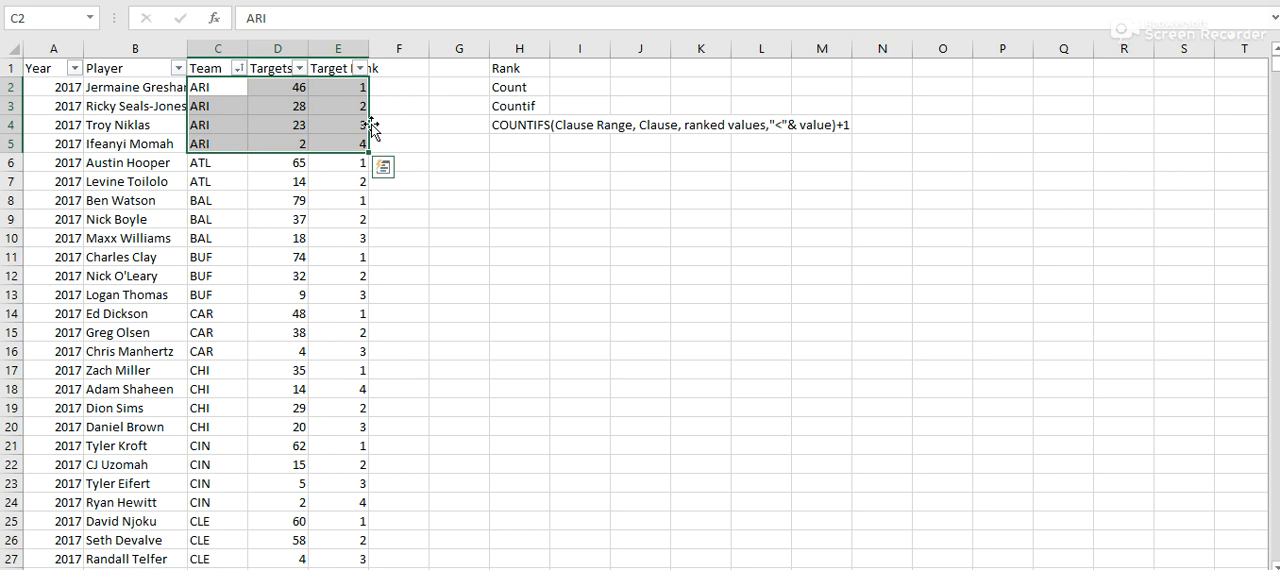
{"action": "left_click", "coordinate": [339, 87]}
{"action": "left_click", "coordinate": [340, 104]}
{"action": "left_click", "coordinate": [345, 122]}
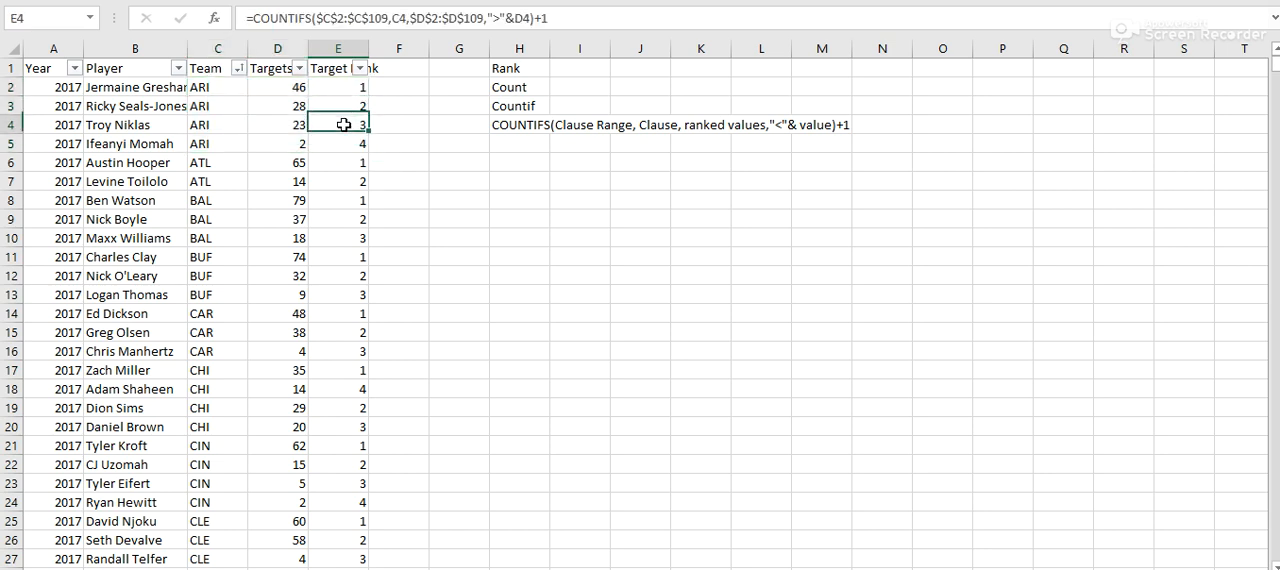
{"action": "left_click", "coordinate": [347, 145]}
{"action": "left_click_drag", "start_coordinate": [294, 88], "coordinate": [293, 141]}
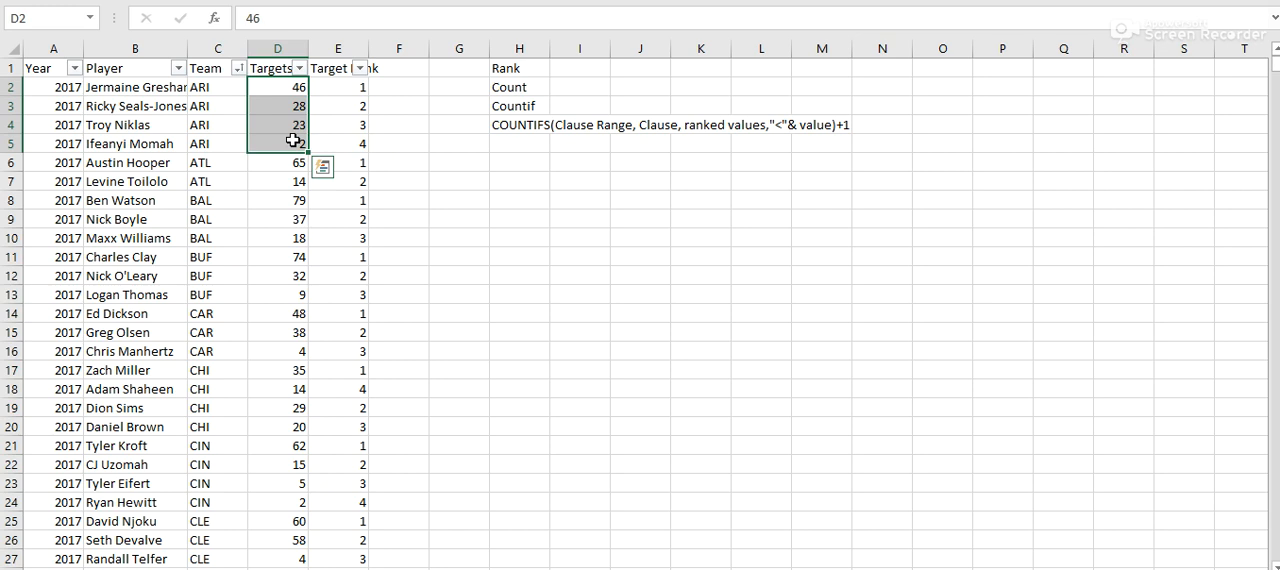
{"action": "left_click", "coordinate": [412, 177]}
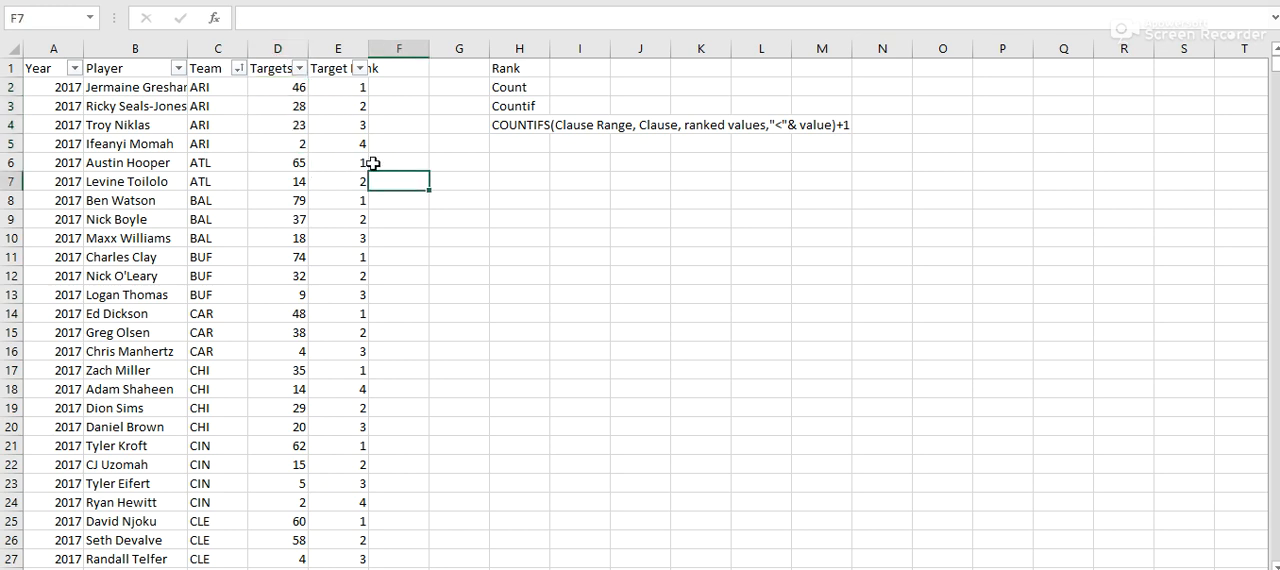
- Insert a new column before Team and give it the header Team&Year
{"action": "left_click", "coordinate": [211, 48]}
{"action": "right_click", "coordinate": [211, 48]}
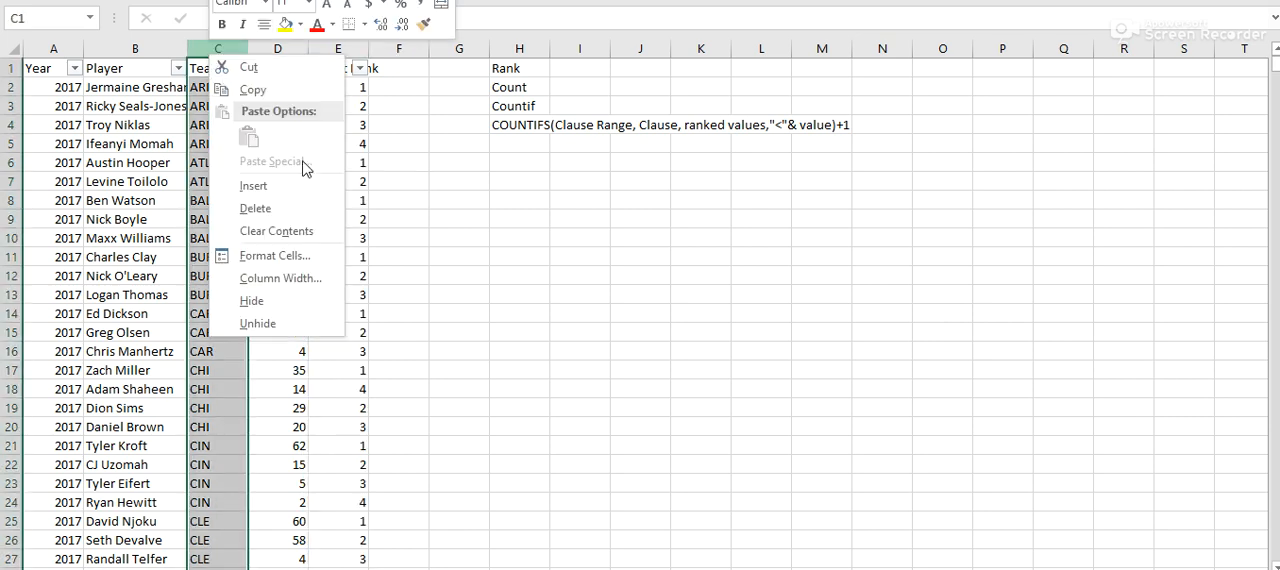
{"action": "left_click", "coordinate": [305, 191]}
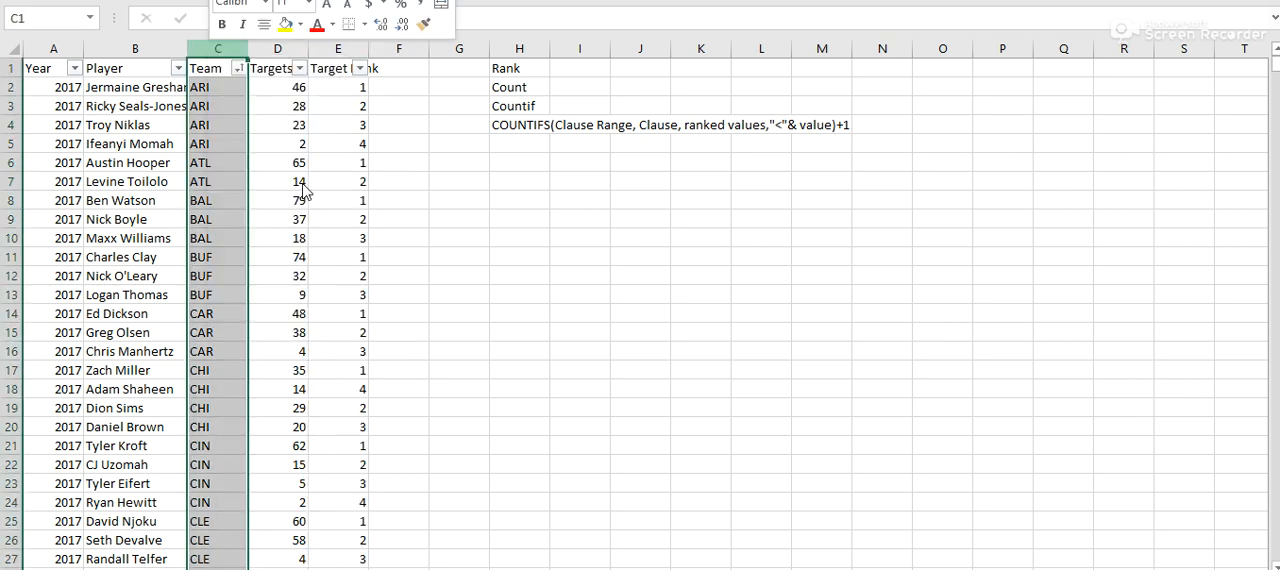
{"action": "type", "text": "Team&"}
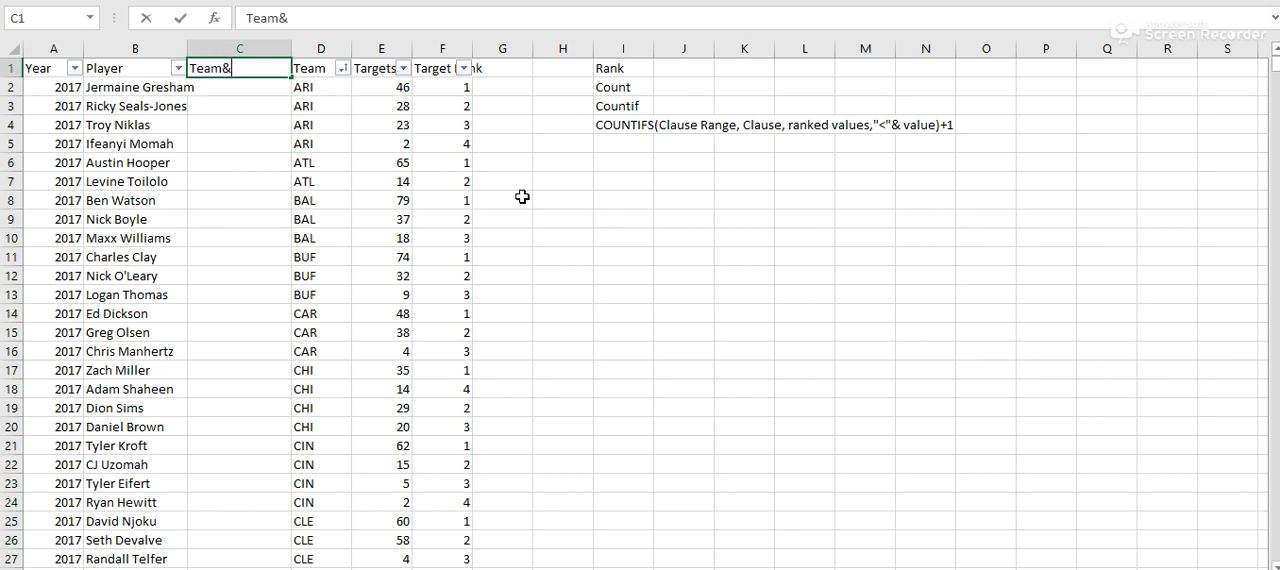
{"action": "left_click", "coordinate": [48, 67]}
{"action": "left_click", "coordinate": [206, 88]}
{"action": "left_click", "coordinate": [317, 22]}
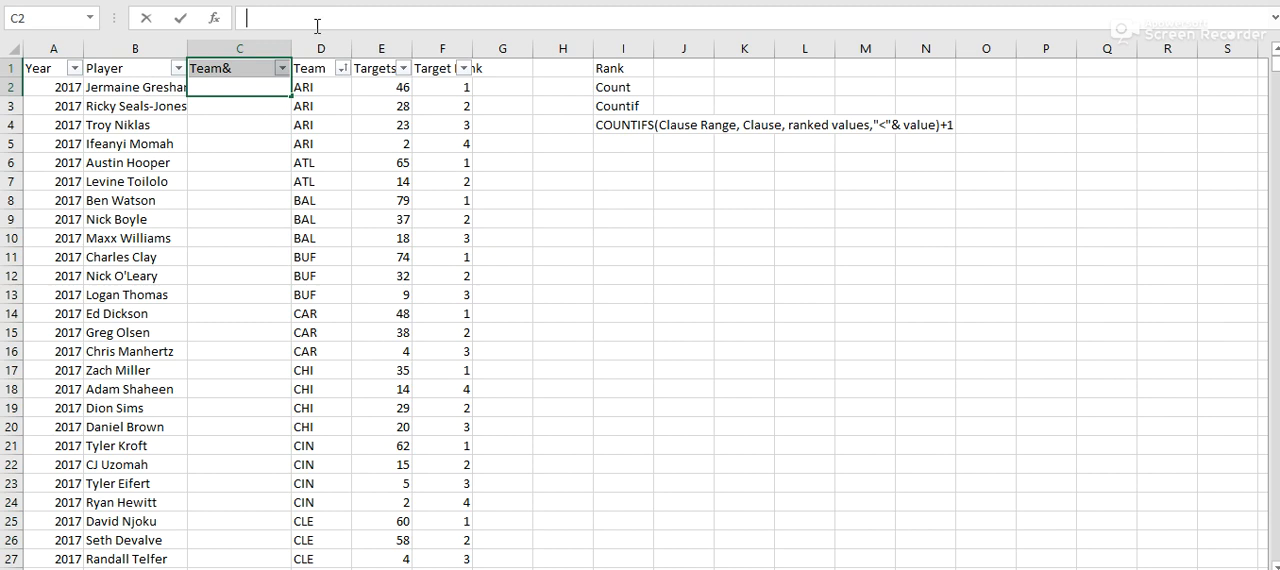
{"action": "left_click", "coordinate": [232, 76]}
{"action": "left_click", "coordinate": [341, 20]}
{"action": "type", "text": "Year"}
{"action": "key", "text": "Return"}
- Join team and year in C2 with the formula =D2&A2 and fill it down the Team&Year column
{"action": "type", "text": "="}
{"action": "left_click", "coordinate": [317, 90]}
{"action": "type", "text": "&"}
{"action": "left_click", "coordinate": [59, 88]}
{"action": "key", "text": "Return"}
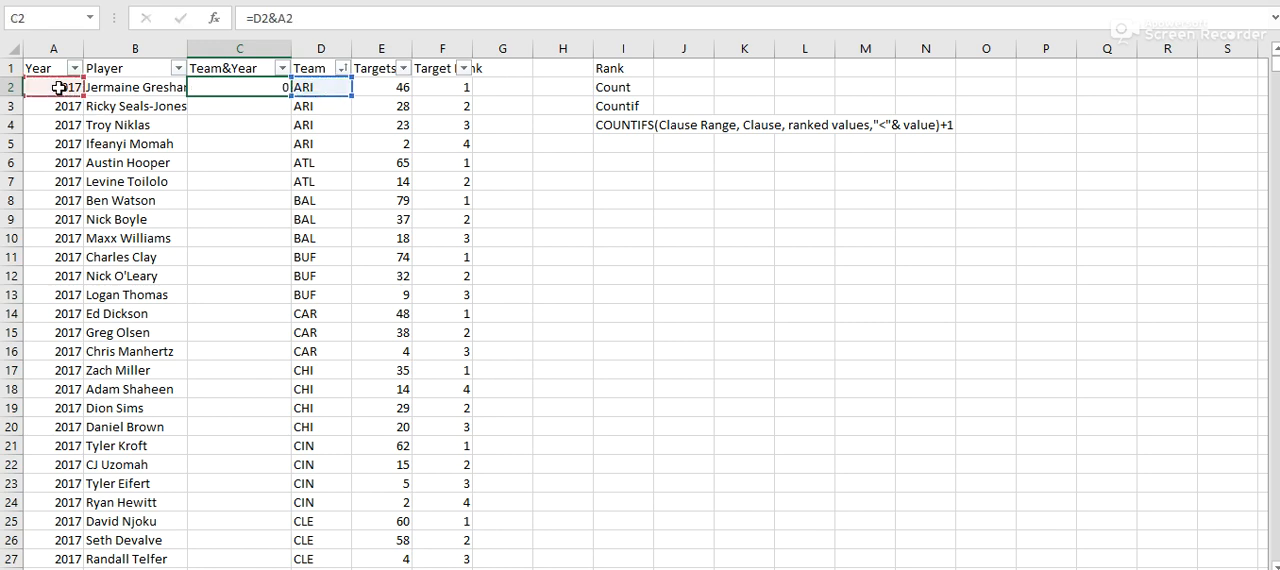
{"action": "left_click", "coordinate": [285, 82]}
{"action": "double_click", "coordinate": [291, 96]}
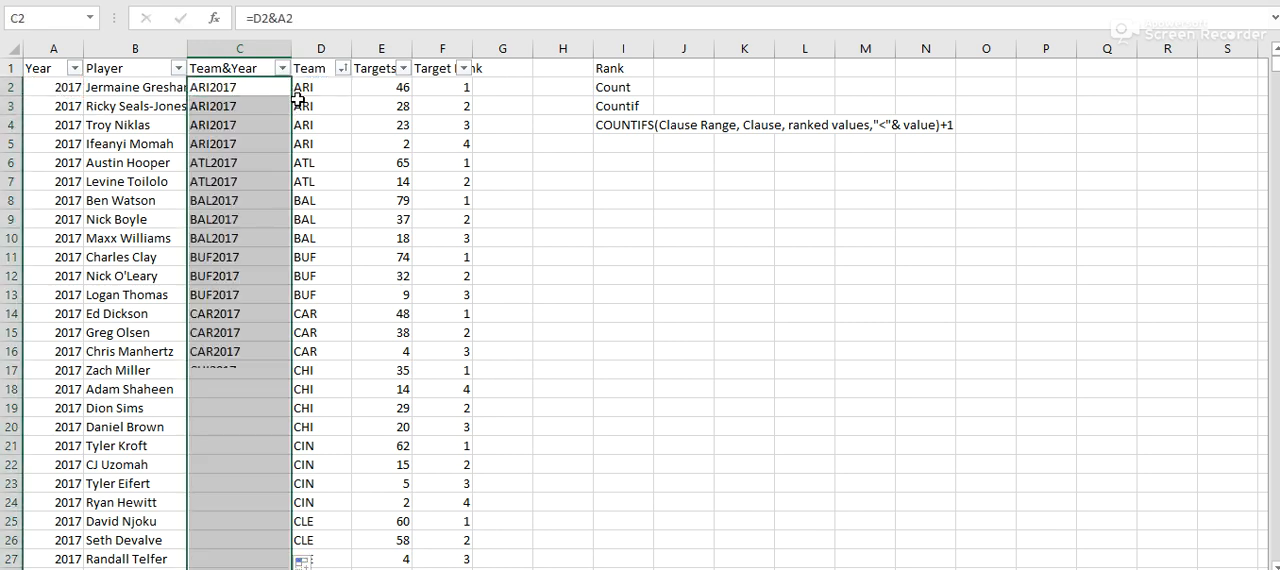
- Narrow the Team&Year column and check the combined team and year values down the list
{"action": "left_click_drag", "start_coordinate": [289, 48], "coordinate": [250, 48]}
{"action": "left_click", "coordinate": [232, 221]}
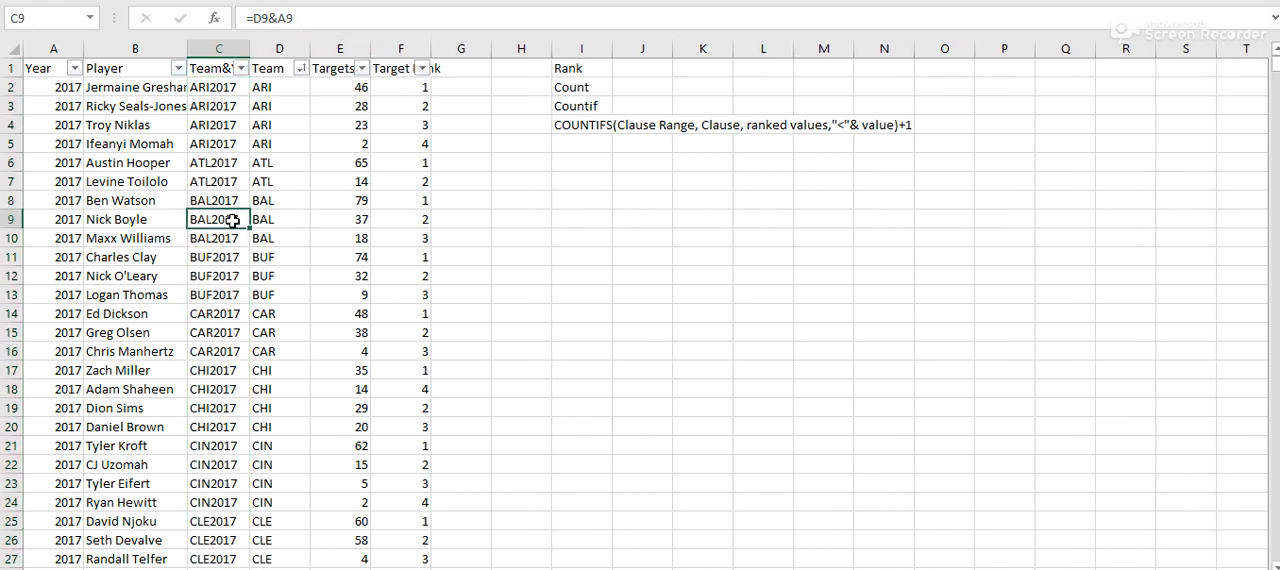
{"action": "left_click", "coordinate": [220, 88]}
{"action": "scroll", "coordinate": [218, 268], "scroll_direction": "down", "scroll_amount": 3}
{"action": "scroll", "coordinate": [218, 268], "scroll_direction": "down", "scroll_amount": 5}
{"action": "scroll", "coordinate": [218, 268], "scroll_direction": "up", "scroll_amount": 8}
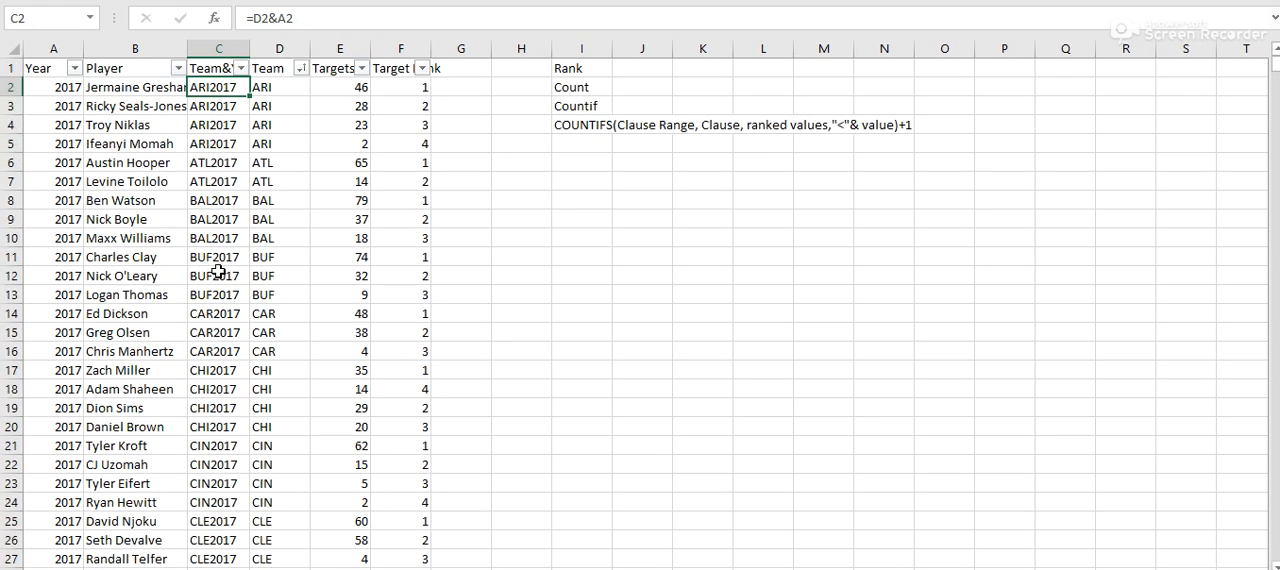
- Replace the first criteria range in F2's COUNTIFS formula with the absolute Team&Year range $C$2:$C$109
{"action": "left_click", "coordinate": [408, 89]}
{"action": "left_click_drag", "start_coordinate": [316, 20], "coordinate": [383, 17]}
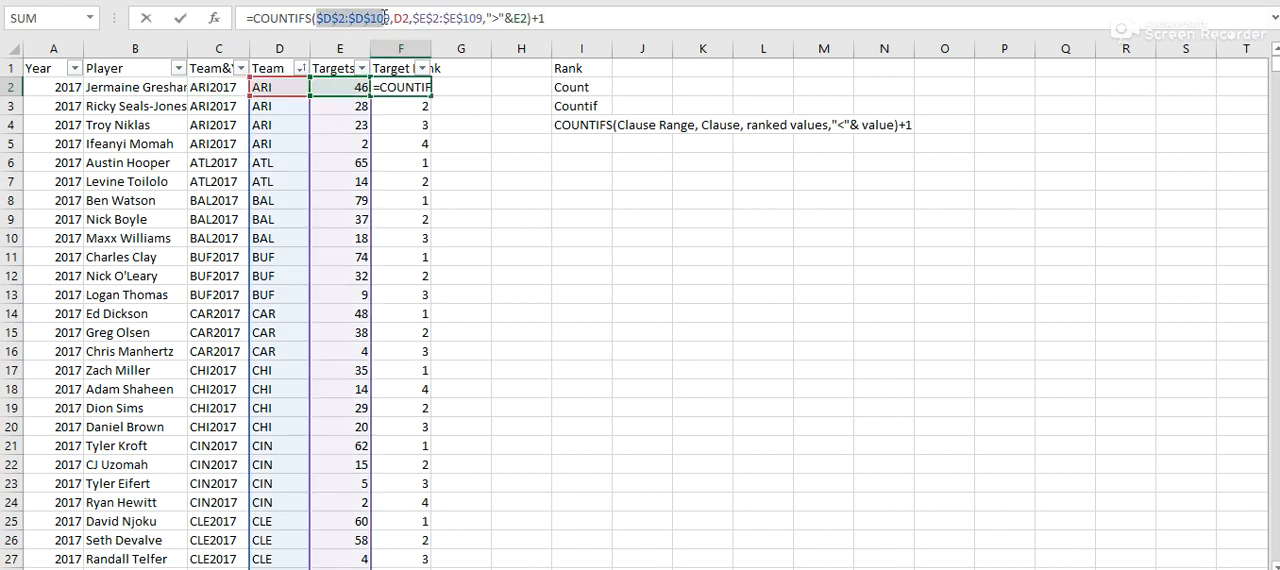
{"action": "key", "text": "BackSpace"}
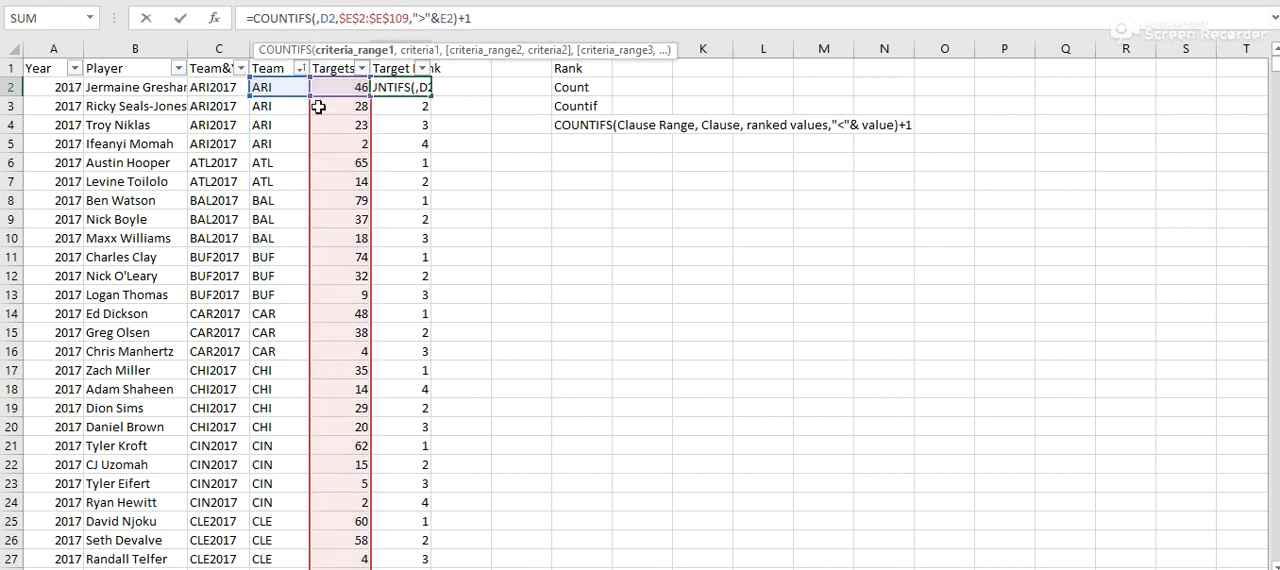
{"action": "left_click", "coordinate": [219, 89]}
{"action": "key", "text": "ctrl+shift+Down"}
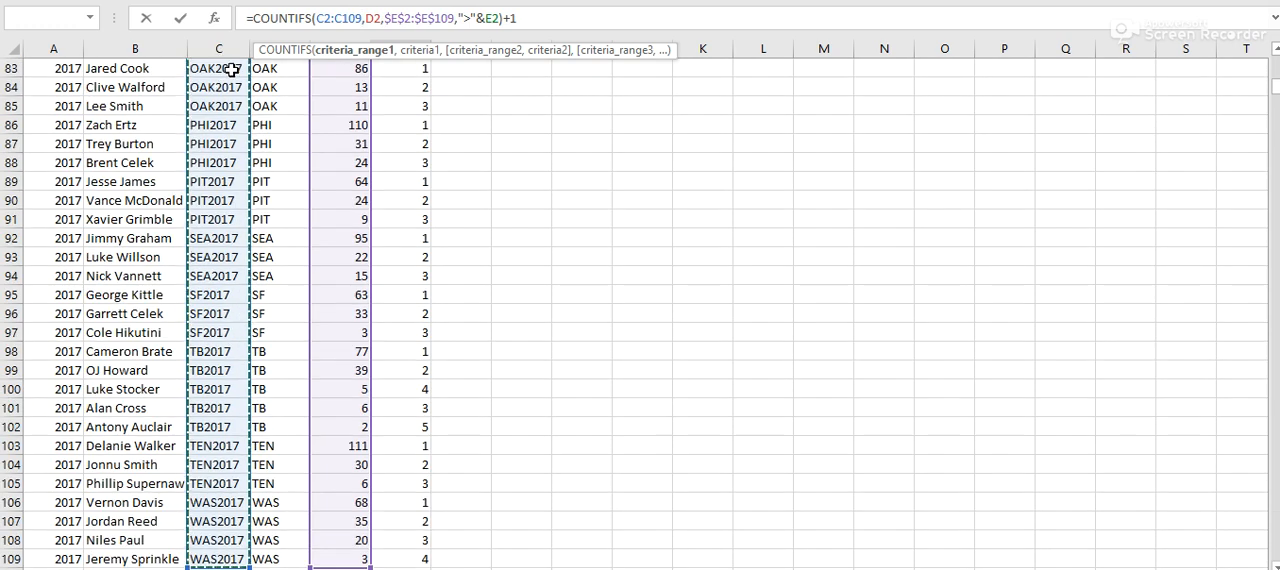
{"action": "key", "text": "F4"}
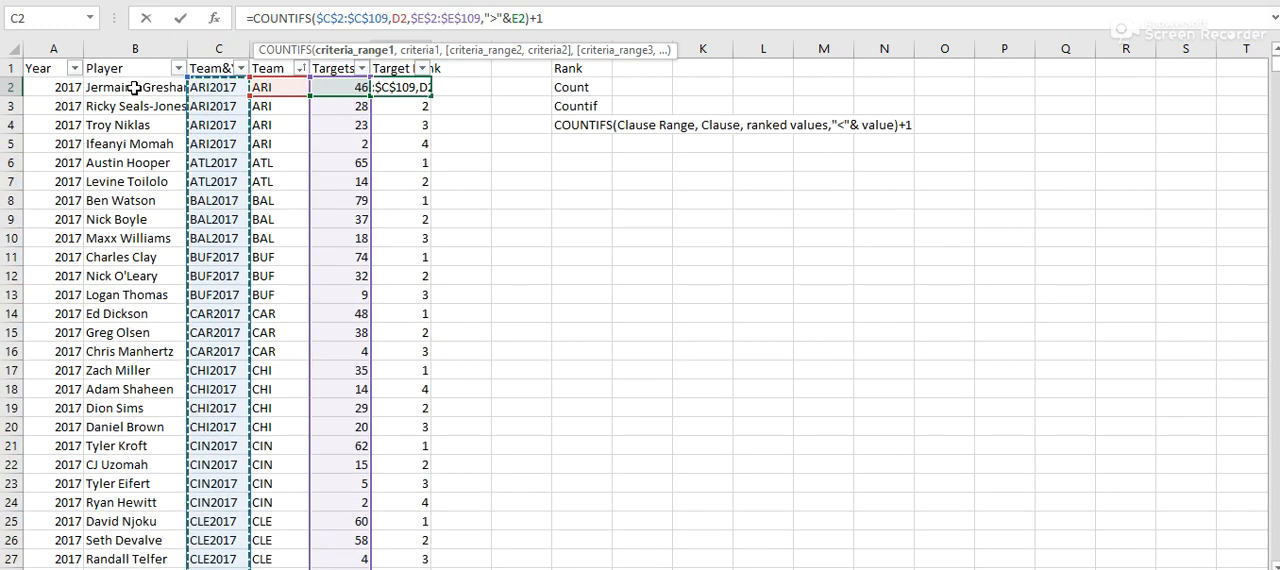
- Set the first criterion in F2's COUNTIFS formula to C2 and fill the formula down the Target Rank column
{"action": "double_click", "coordinate": [400, 18]}
{"action": "key", "text": "BackSpace"}
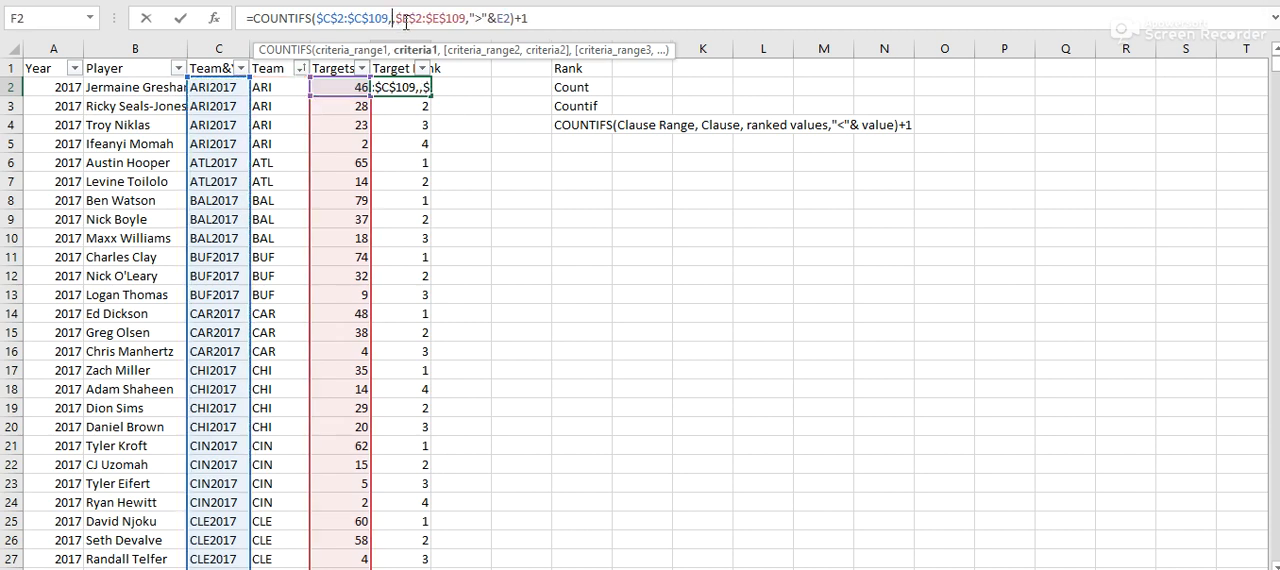
{"action": "left_click", "coordinate": [222, 88]}
{"action": "key", "text": "Return"}
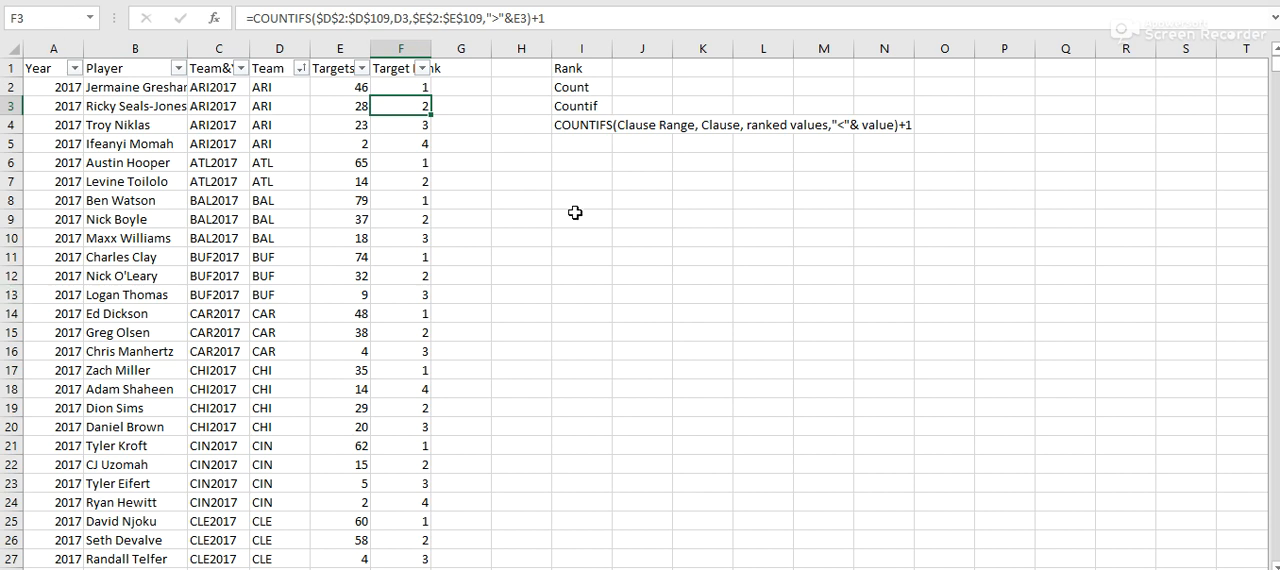
{"action": "left_click", "coordinate": [352, 87]}
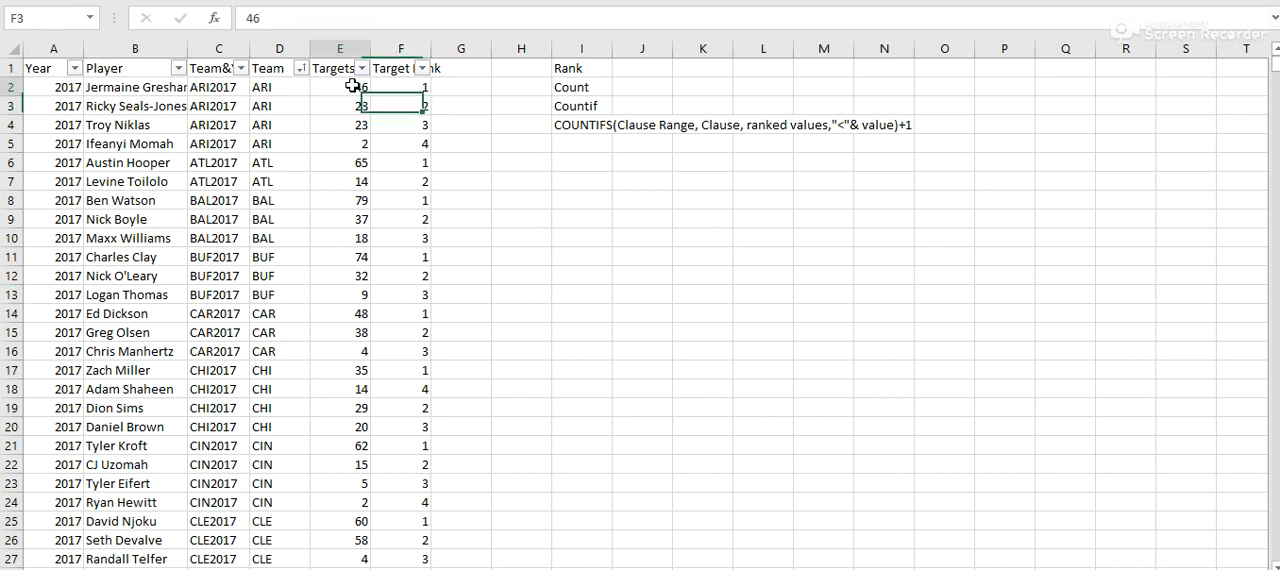
{"action": "left_click", "coordinate": [405, 90]}
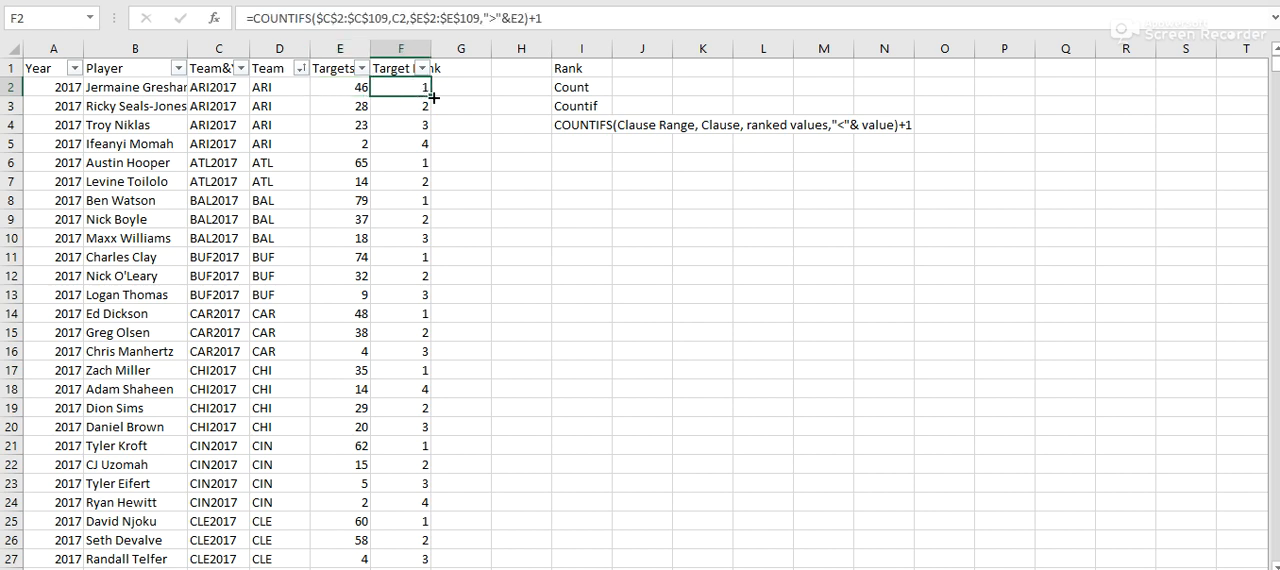
{"action": "double_click", "coordinate": [434, 97]}
{"action": "left_click", "coordinate": [509, 150]}
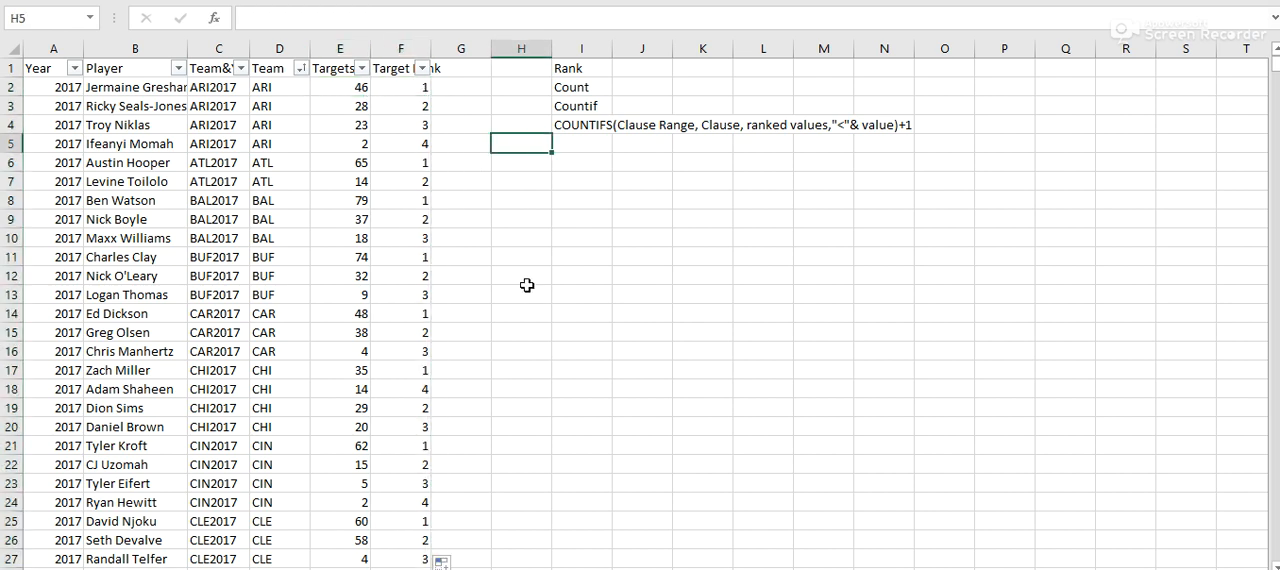
- Label the COUNTIFS syntax note by entering RANKif in cell H4
{"action": "left_click", "coordinate": [570, 125]}
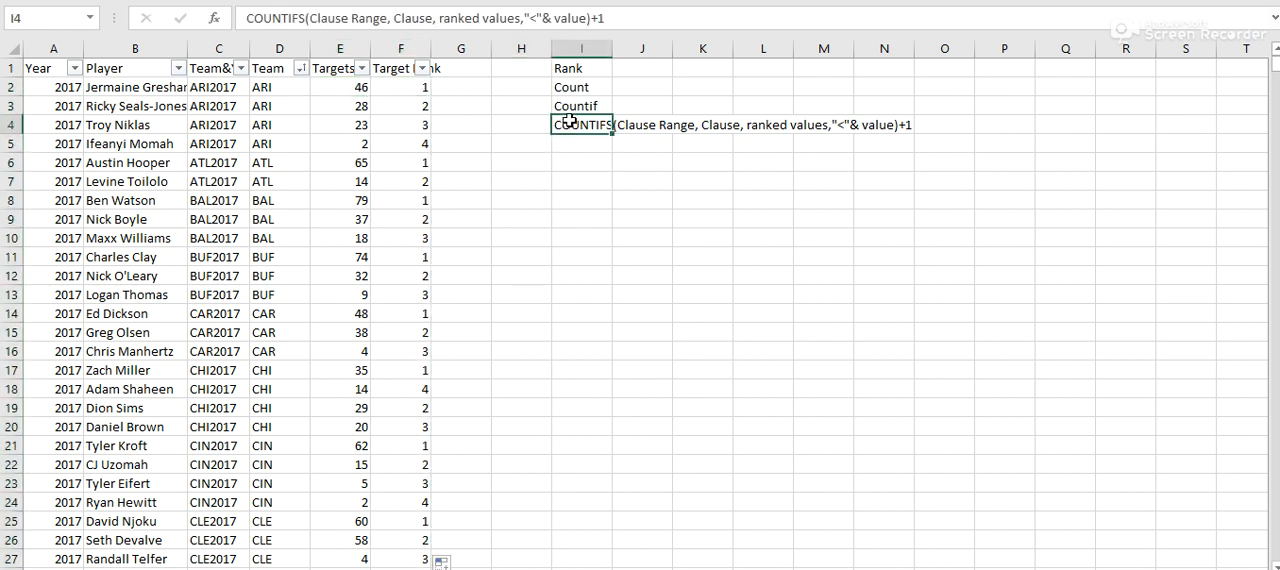
{"action": "left_click", "coordinate": [519, 124]}
{"action": "type", "text": "RANKIF"}
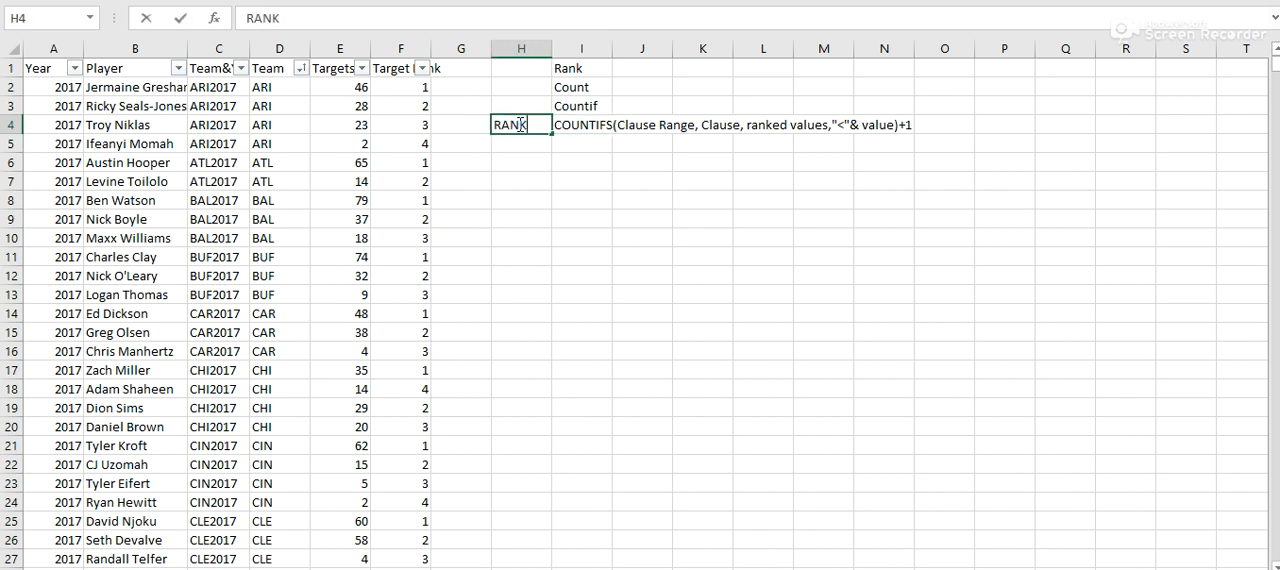
{"action": "key", "text": "Return"}
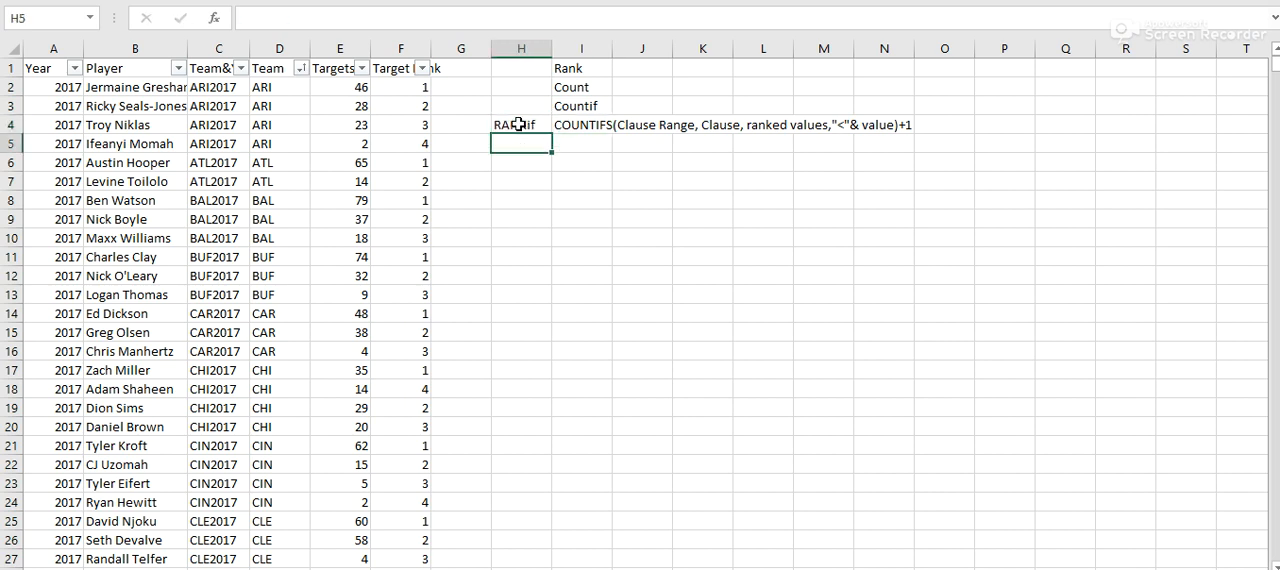
- Review the Target Rank values against the targets for each team down the list
{"action": "left_click", "coordinate": [585, 88]}
{"action": "left_click", "coordinate": [400, 74]}
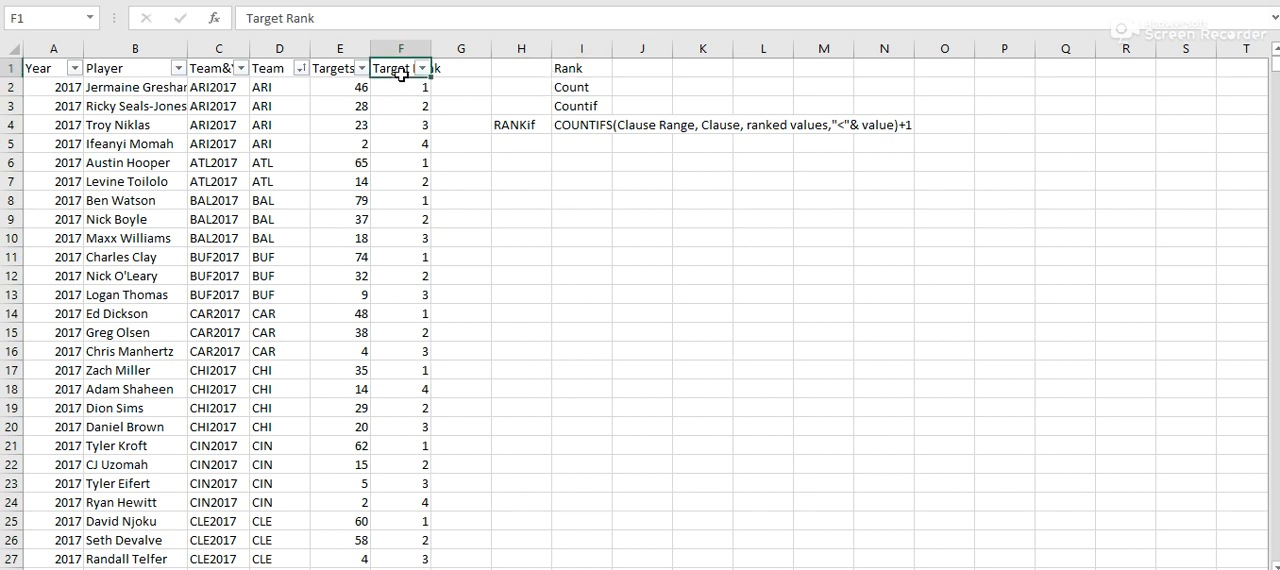
{"action": "scroll", "coordinate": [327, 234], "scroll_direction": "down", "scroll_amount": 9}
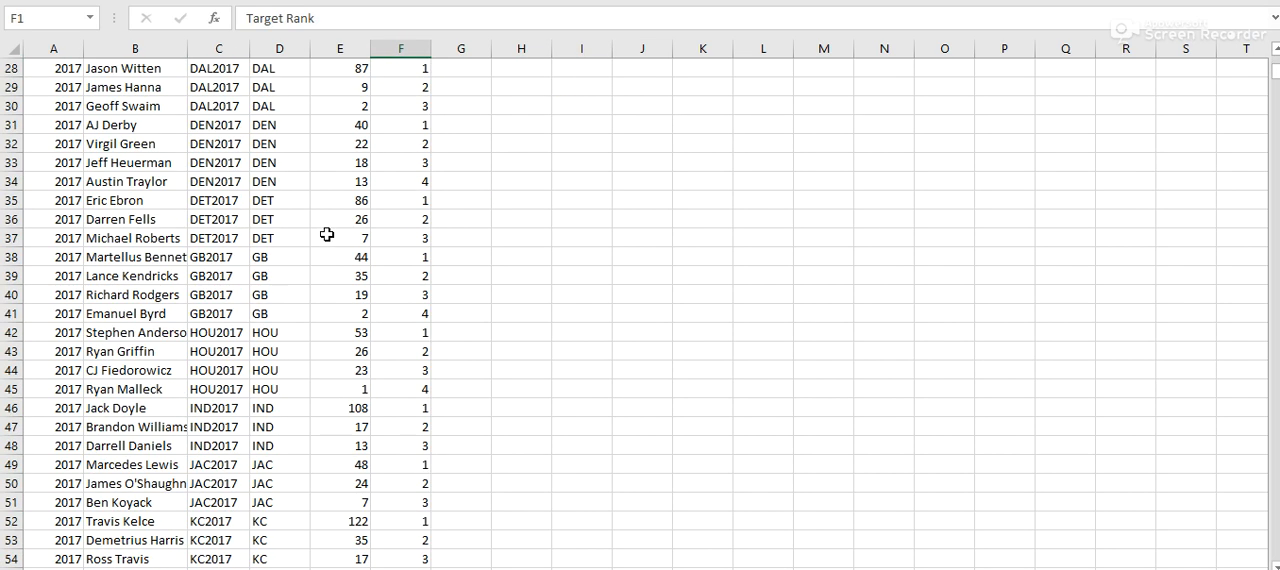
{"action": "left_click_drag", "start_coordinate": [271, 163], "coordinate": [280, 238]}
{"action": "scroll", "coordinate": [503, 286], "scroll_direction": "down", "scroll_amount": 4}
{"action": "scroll", "coordinate": [510, 287], "scroll_direction": "up", "scroll_amount": 4}
{"action": "scroll", "coordinate": [513, 288], "scroll_direction": "up", "scroll_amount": 9}
- Widen column F so the full Target Rank header fits beside its filter arrow
{"action": "left_click", "coordinate": [461, 106]}
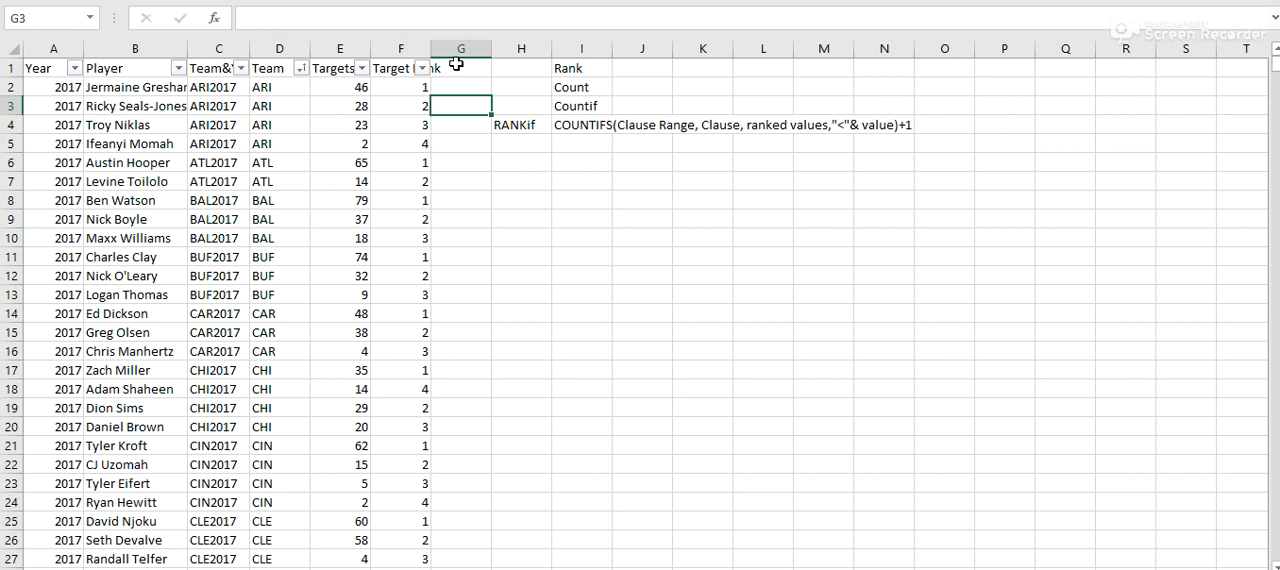
{"action": "left_click_drag", "start_coordinate": [423, 52], "coordinate": [465, 52]}
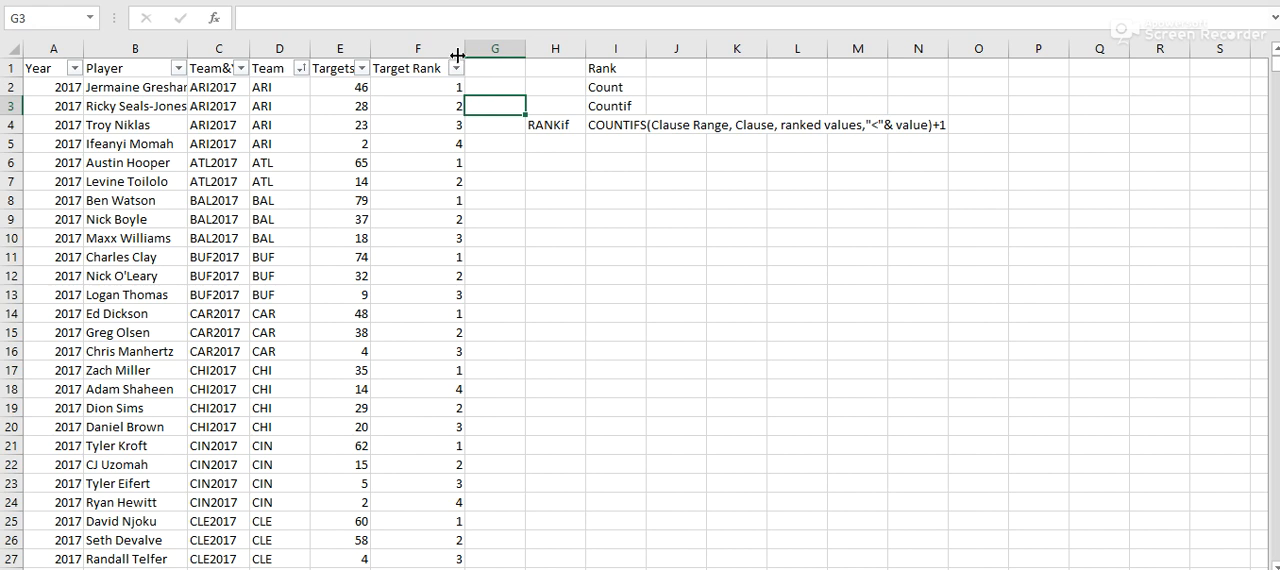
{"action": "left_click", "coordinate": [425, 69]}
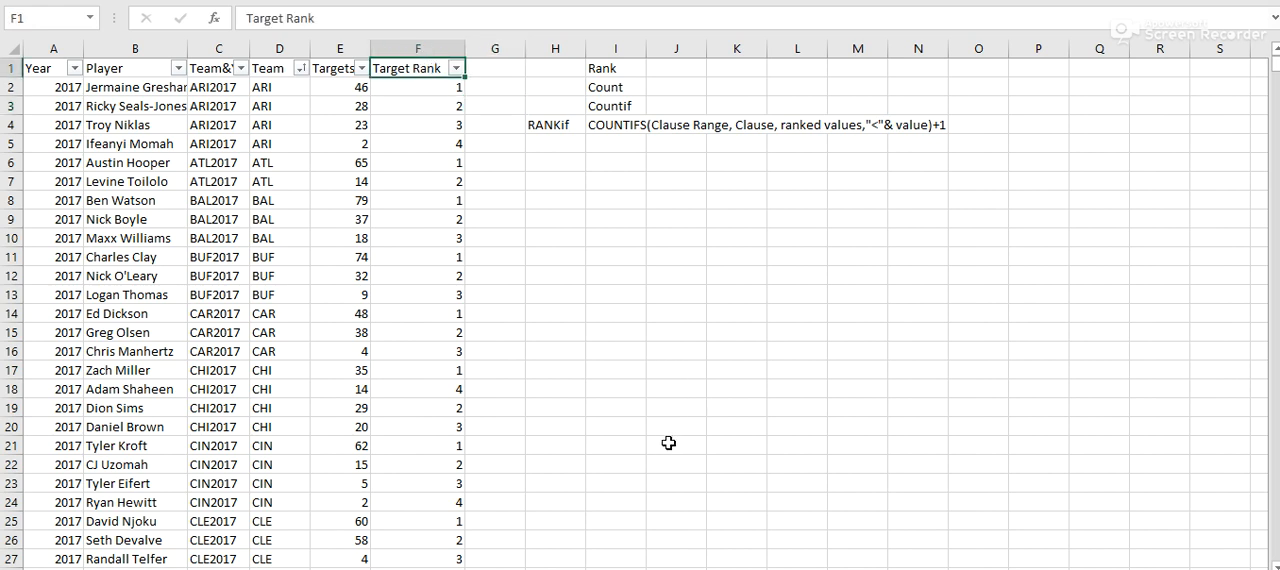